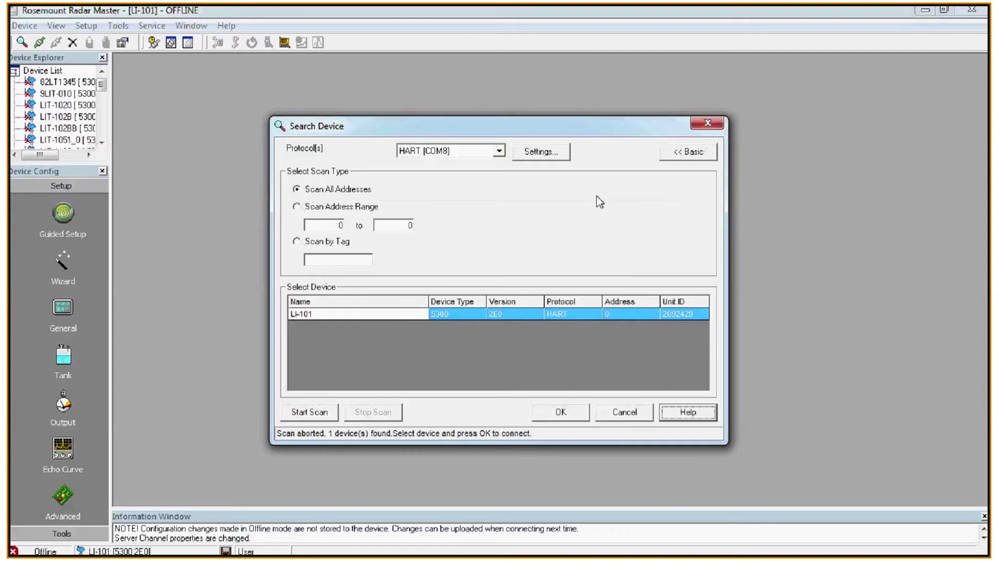
Close the device search that found LI-101, staying offline.
left_click(623, 412)
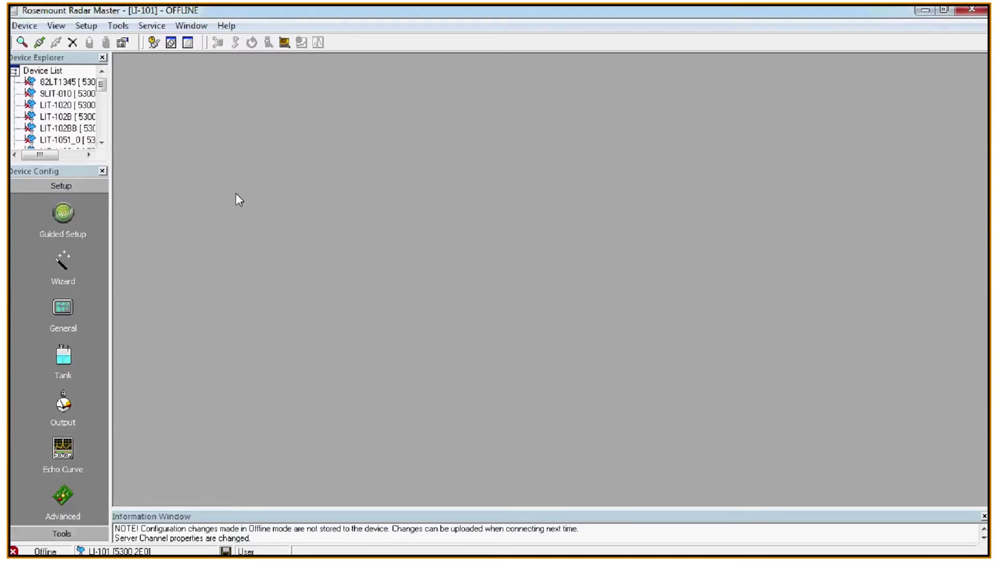
Enable the HART search on port COM8, rescan, and connect to LI-101.
left_click(20, 44)
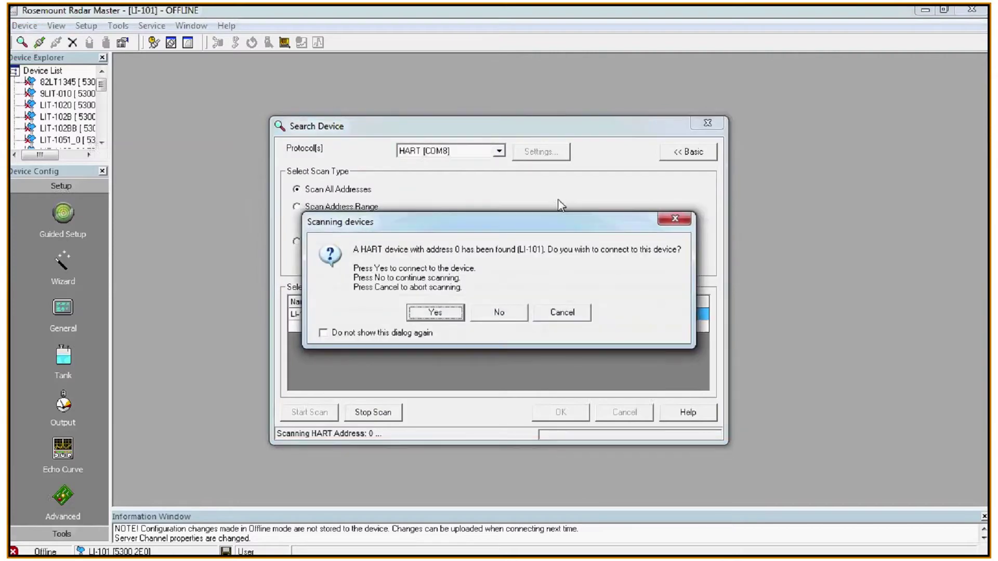
left_click(554, 315)
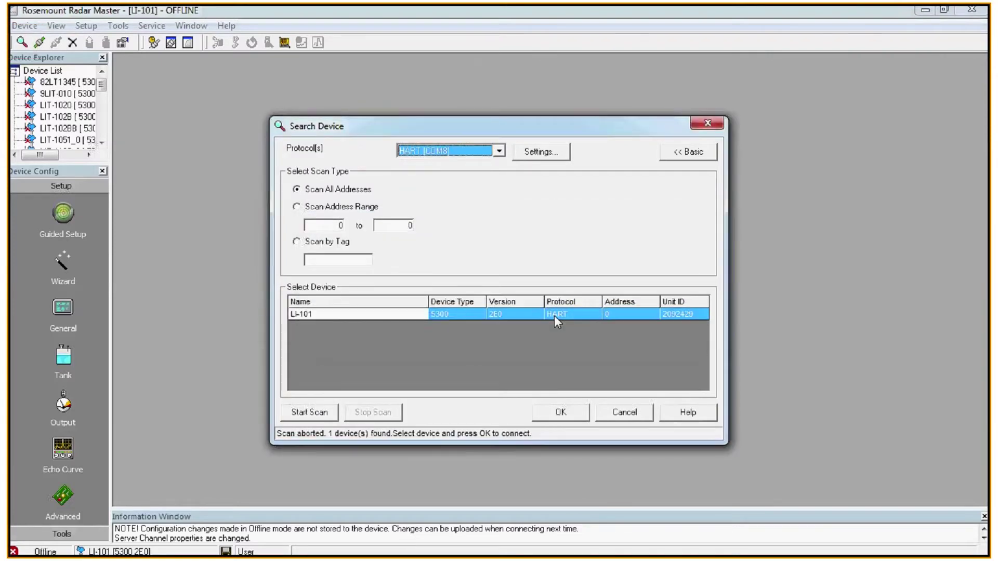
left_click(542, 153)
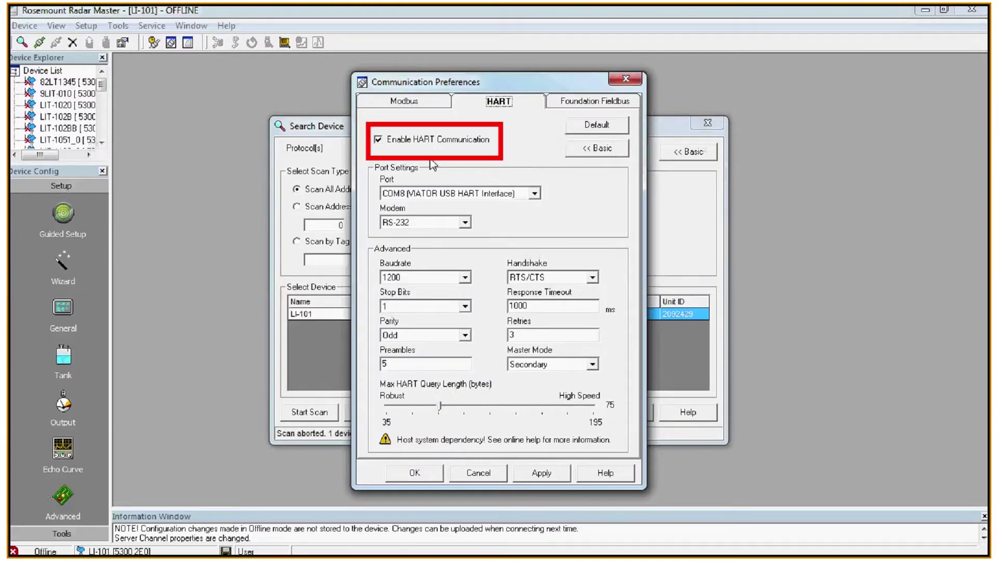
left_click(535, 194)
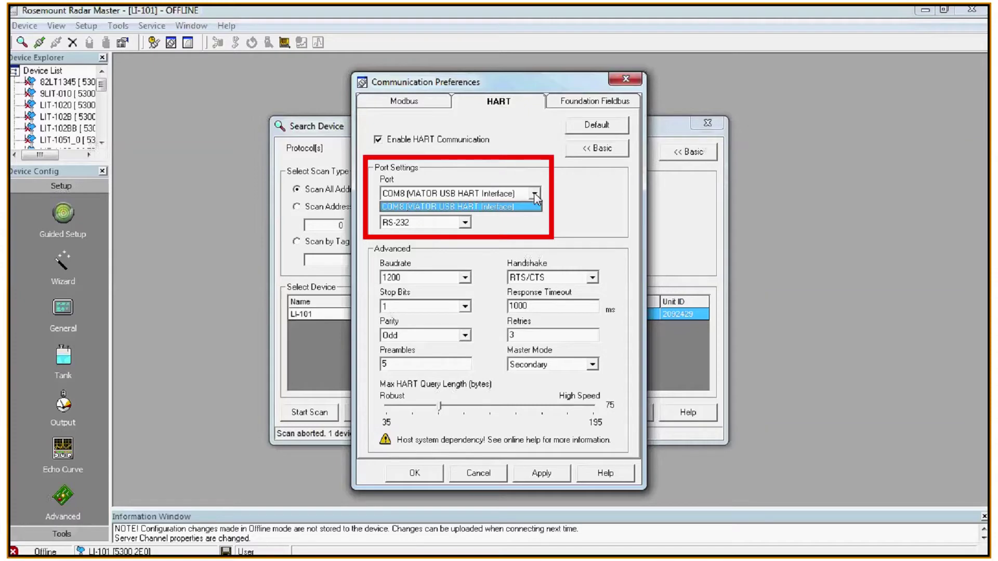
left_click(582, 222)
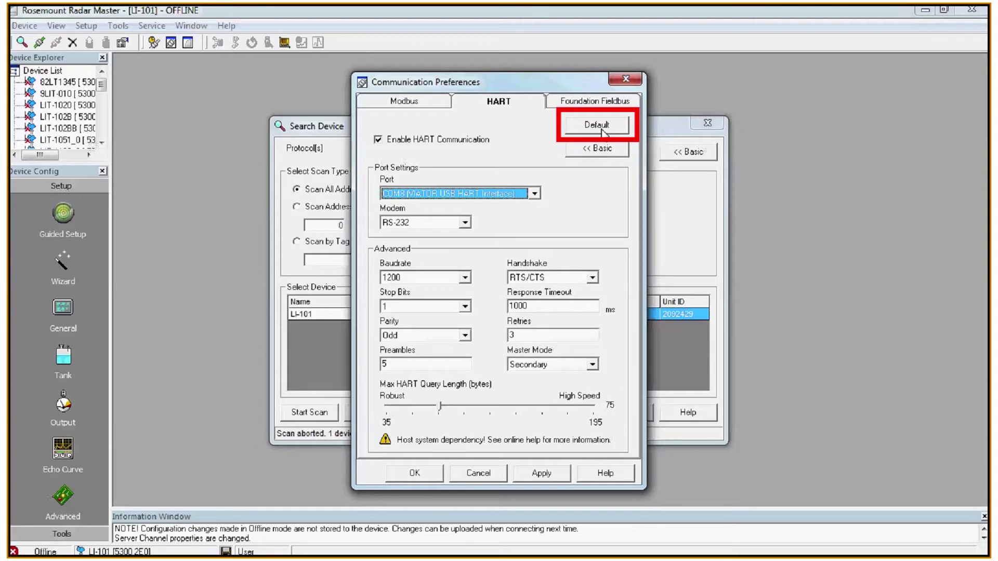
left_click(416, 473)
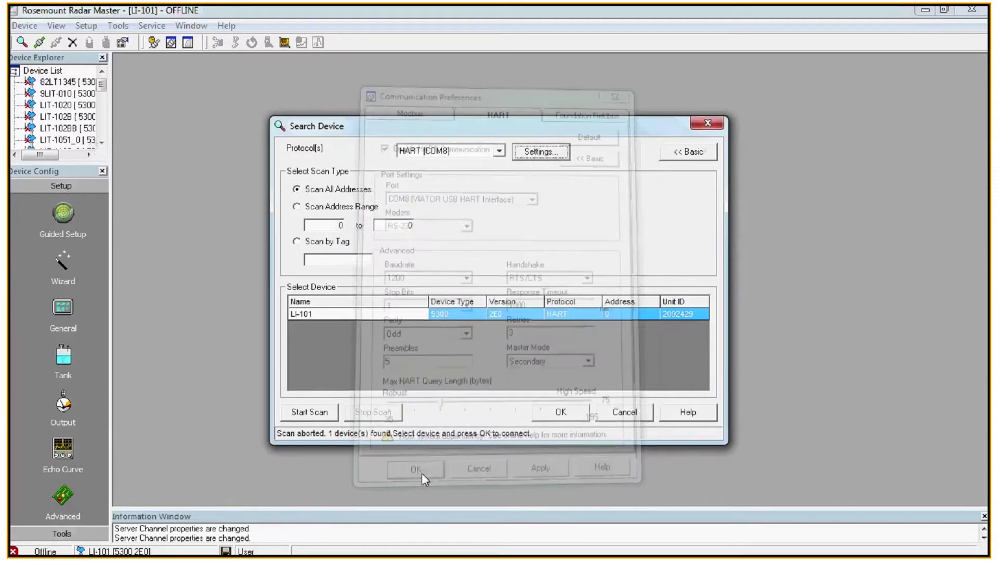
left_click(311, 413)
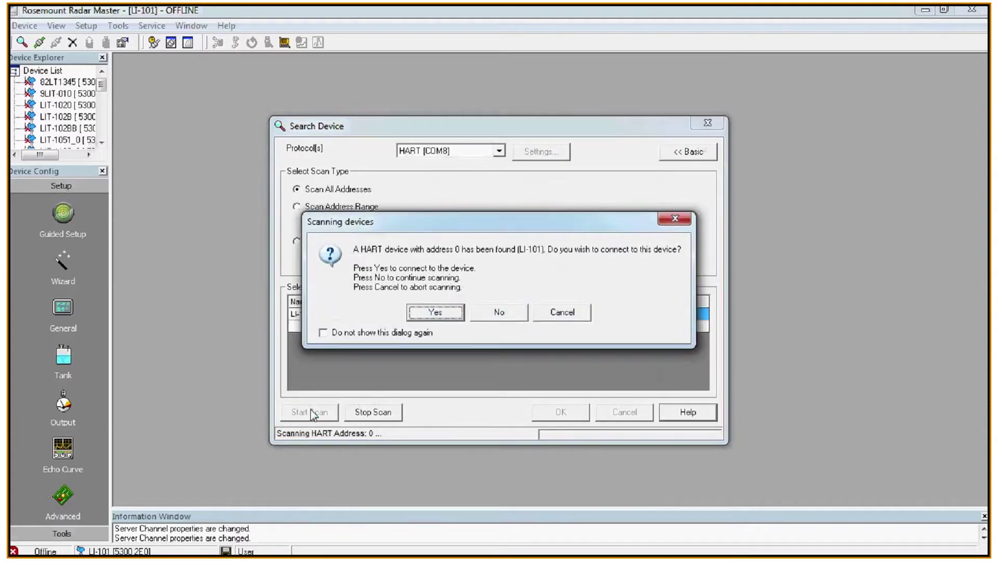
left_click(425, 313)
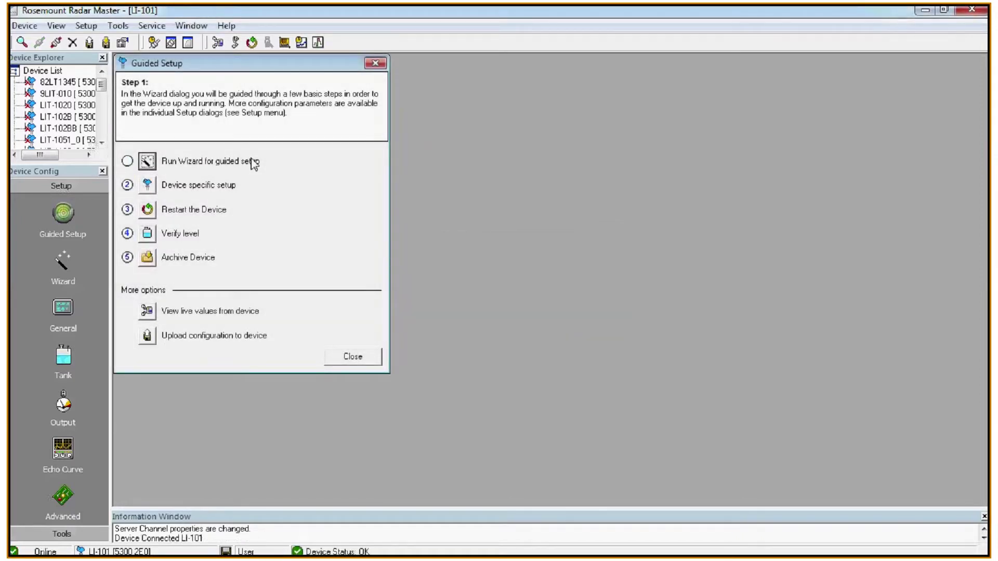
Back up the LI-101 configuration to a file named lit5.
left_click(27, 27)
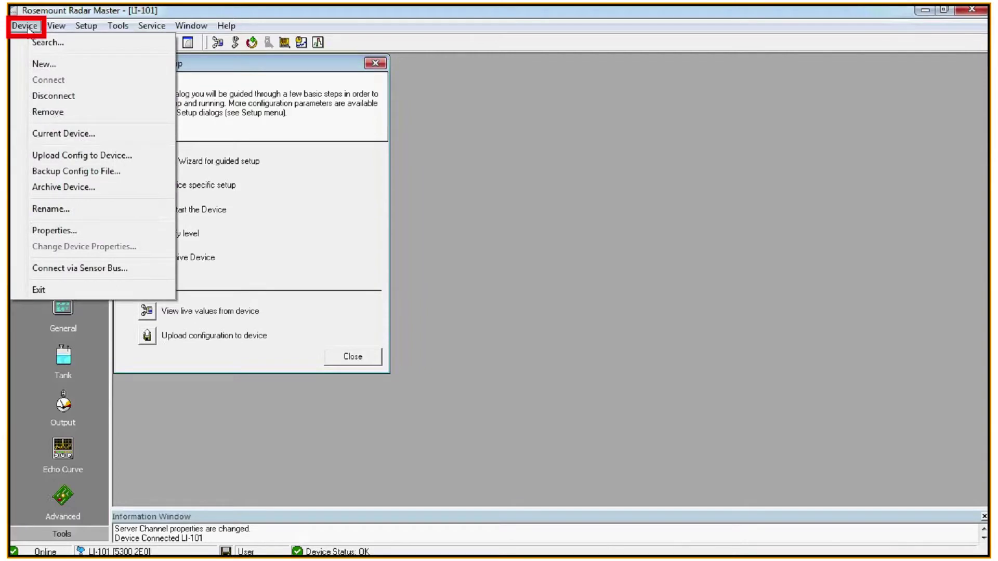
left_click(58, 174)
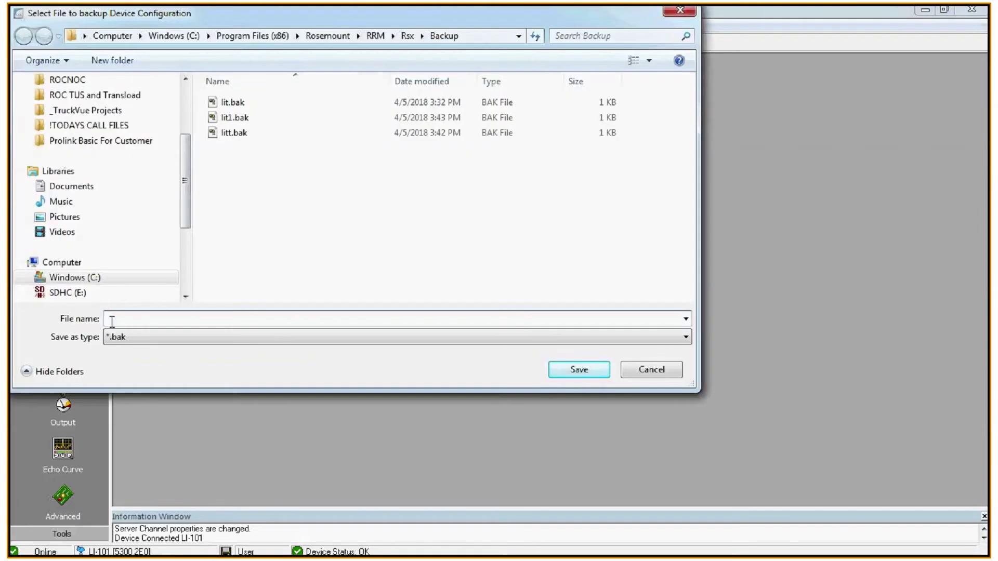
type("lit")
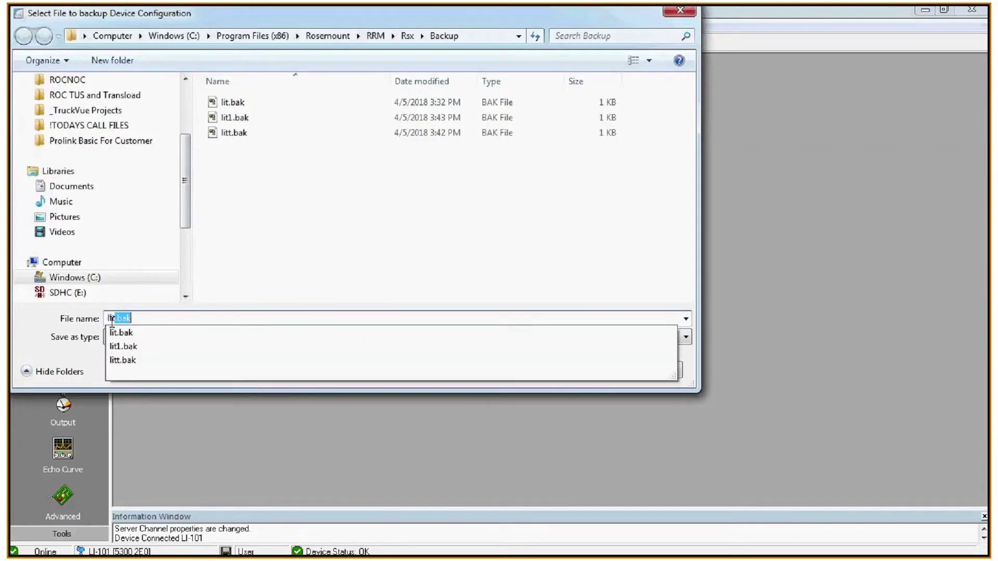
type("5")
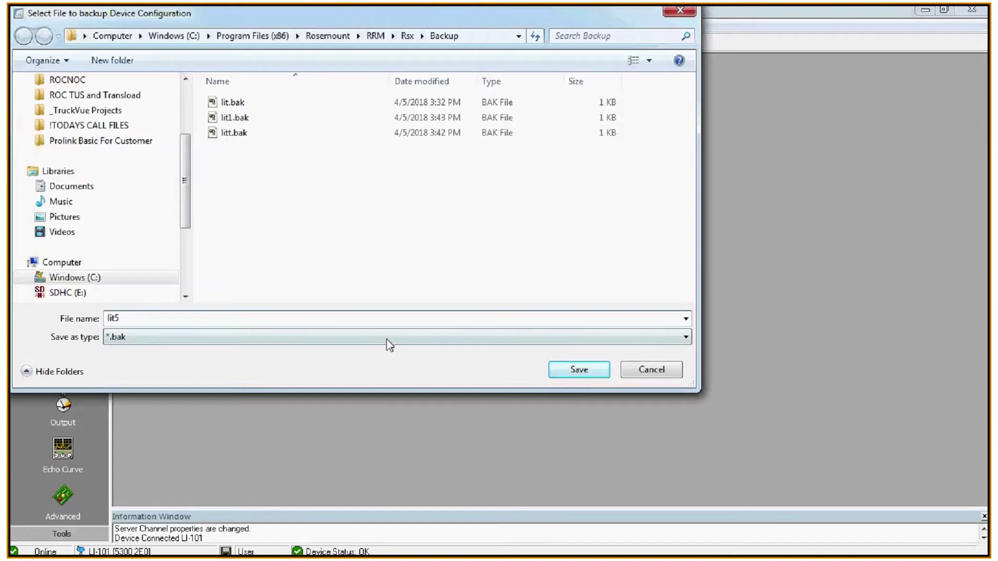
left_click(568, 372)
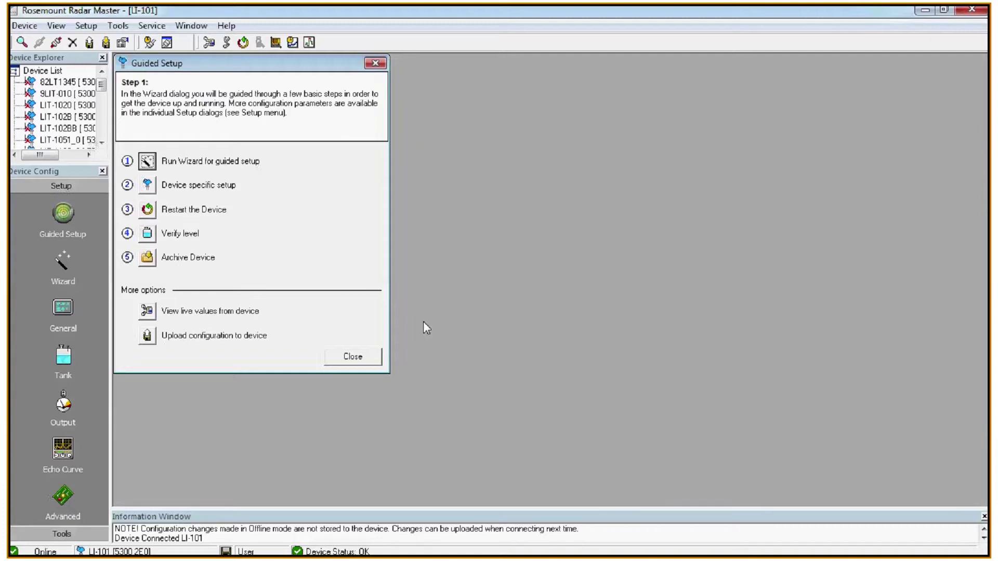
left_click(147, 161)
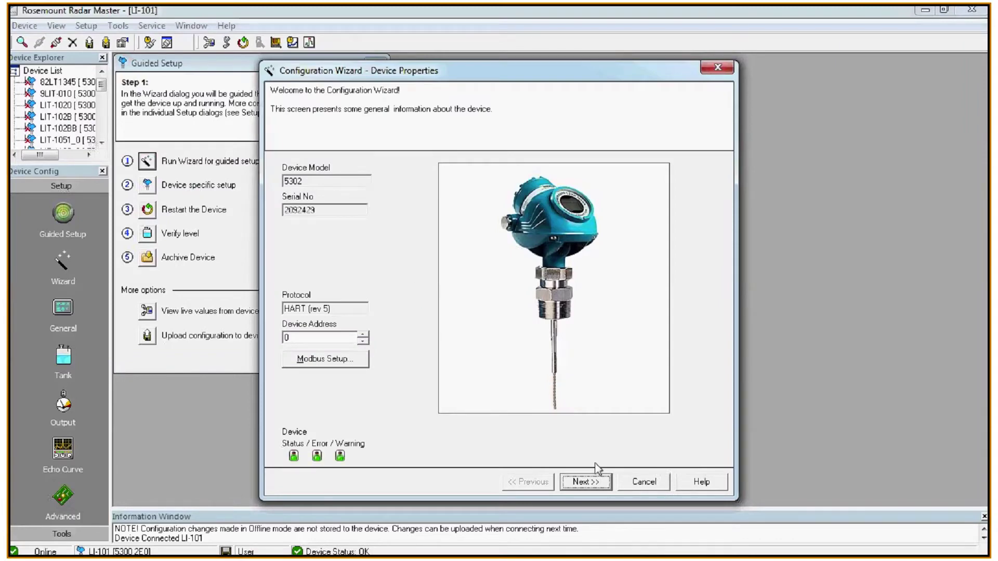
Step through the wizard keeping tag LI-101 and ft as the length unit, reaching the Probe page.
left_click(592, 481)
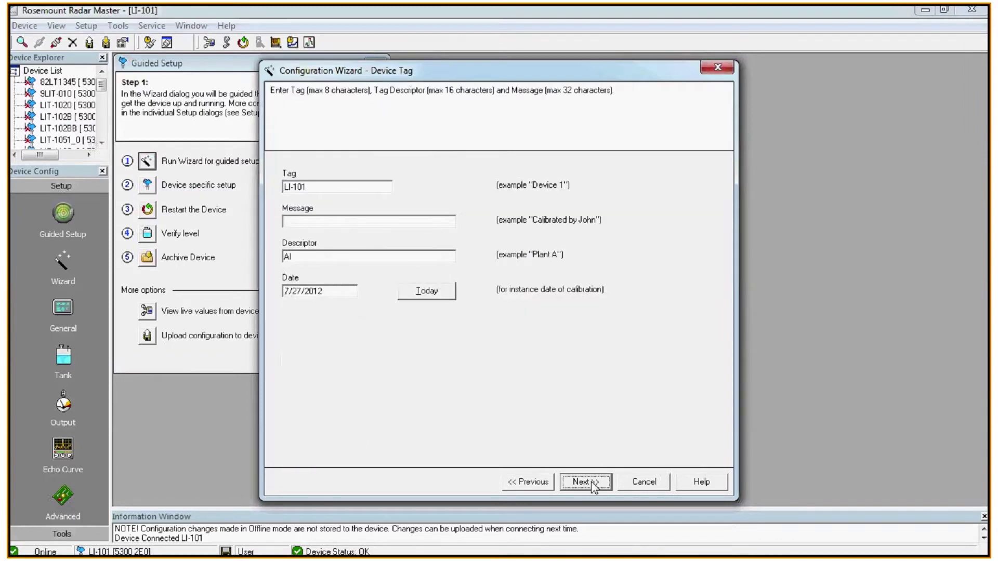
double_click(335, 187)
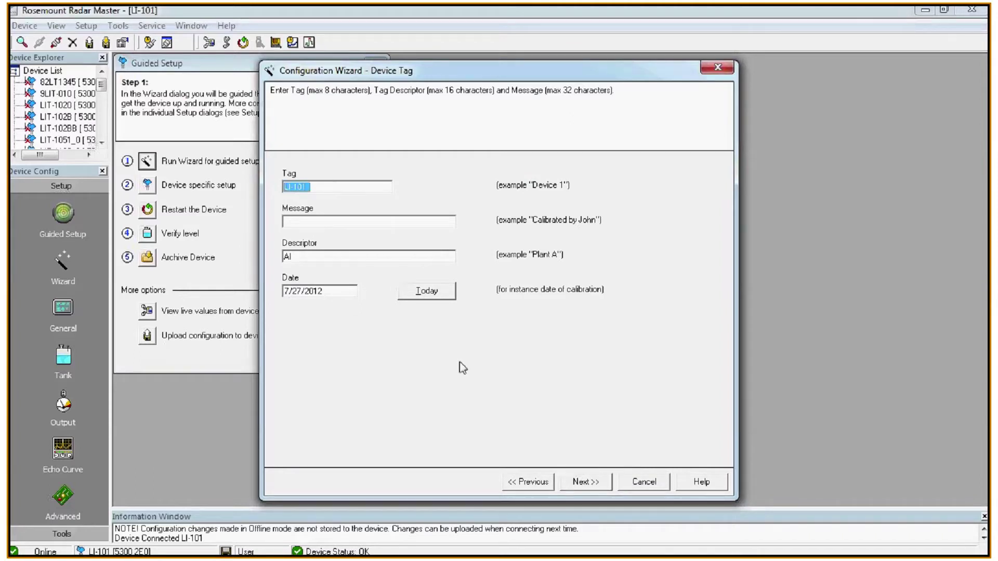
left_click(585, 483)
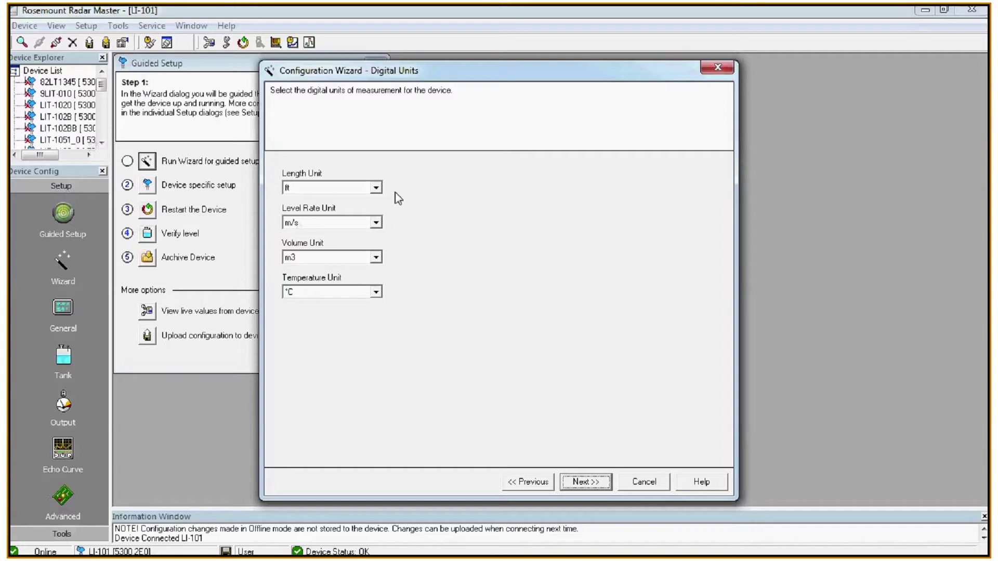
left_click(378, 189)
left_click(380, 191)
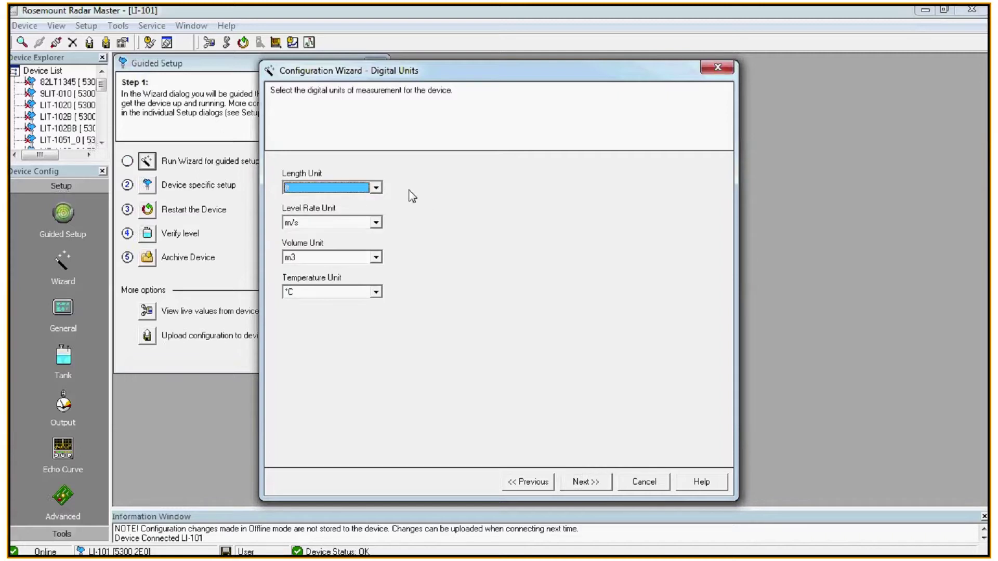
left_click(585, 480)
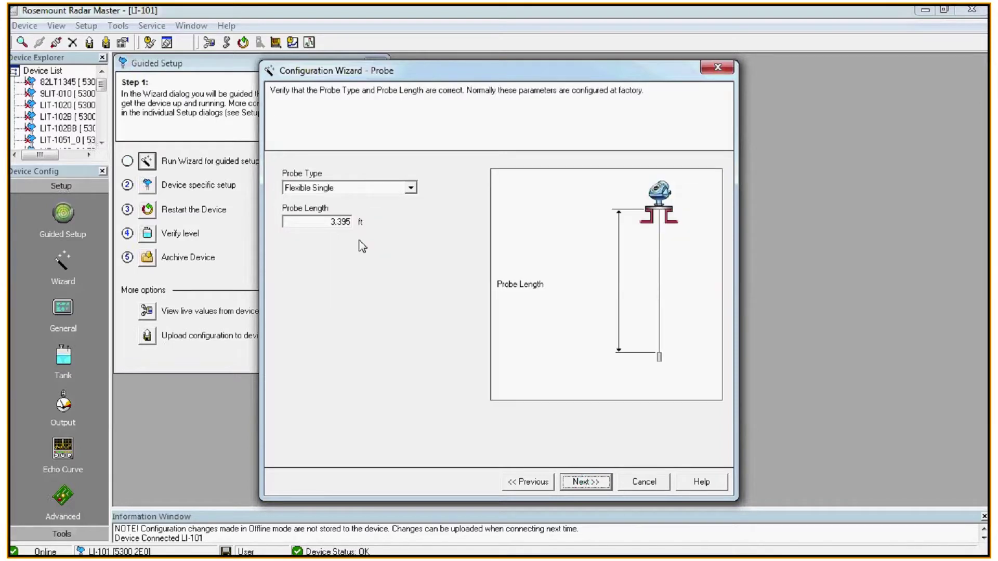
Try Rigid Single and Coaxial HP/C probe types, then settle on Flexible Single at 3.395 ft.
left_click(411, 190)
left_click(439, 201)
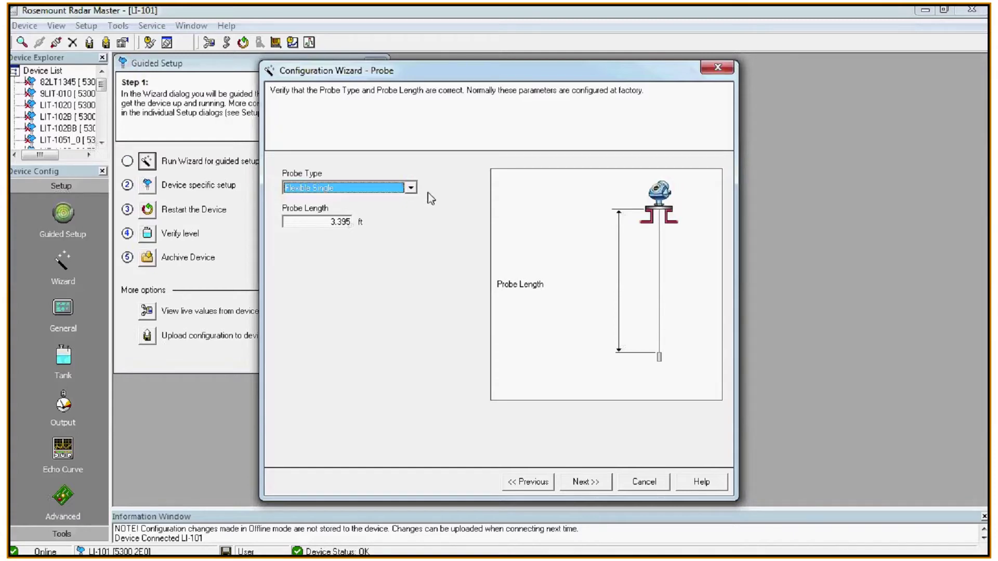
left_click(411, 188)
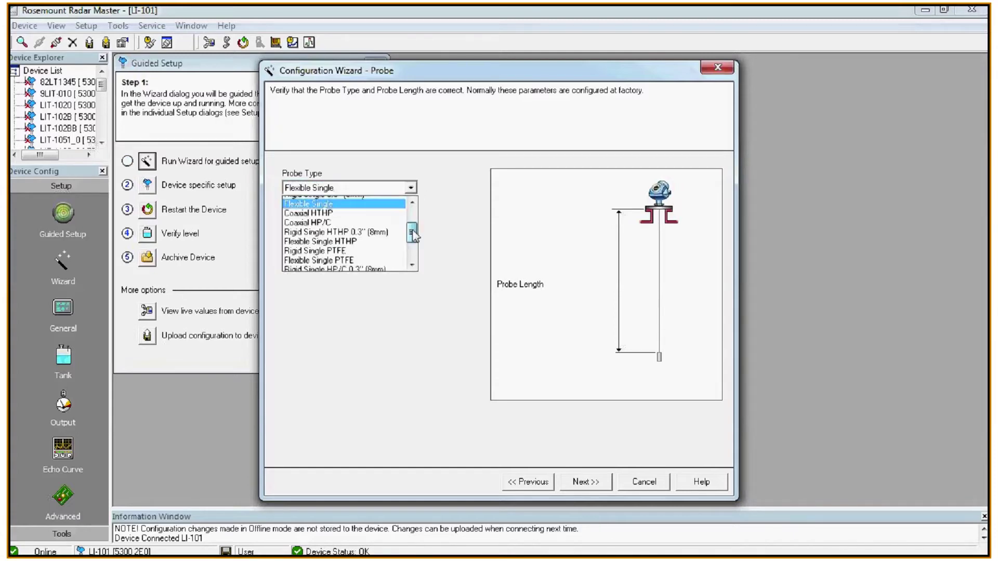
scroll(364, 218, "up", 1)
left_click(323, 199)
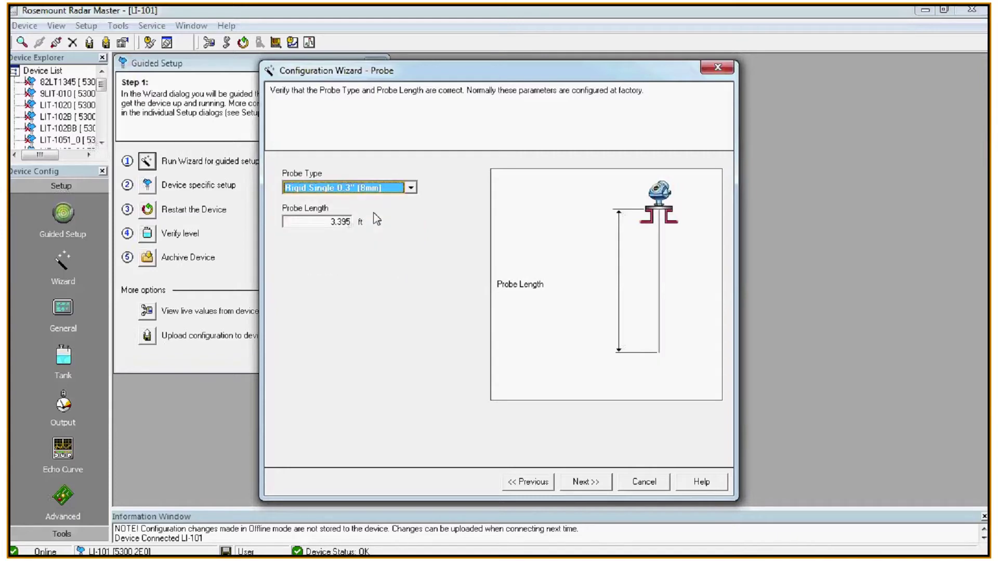
left_click(410, 189)
left_click(389, 223)
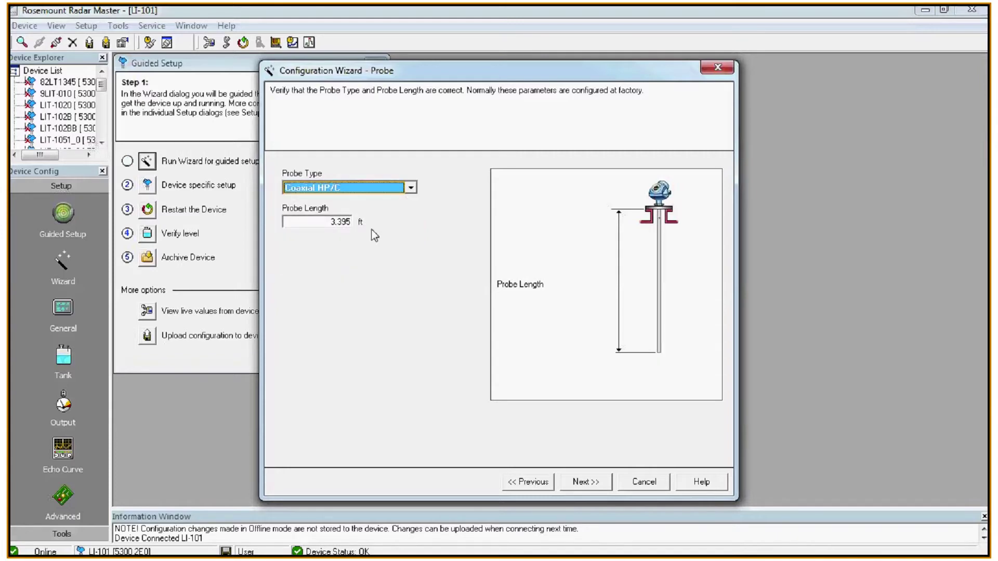
left_click(411, 187)
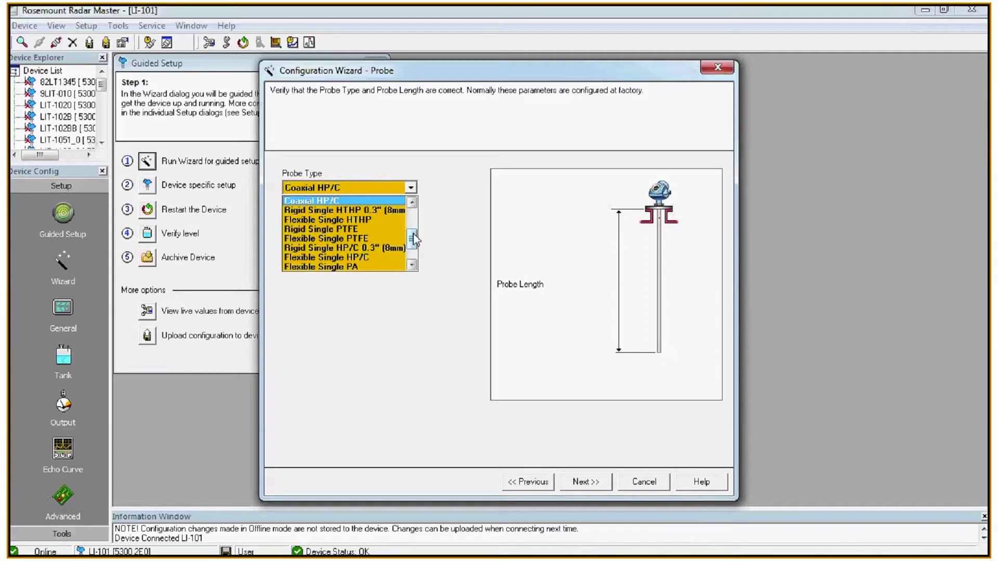
left_click_drag(414, 236, 414, 225)
left_click(355, 219)
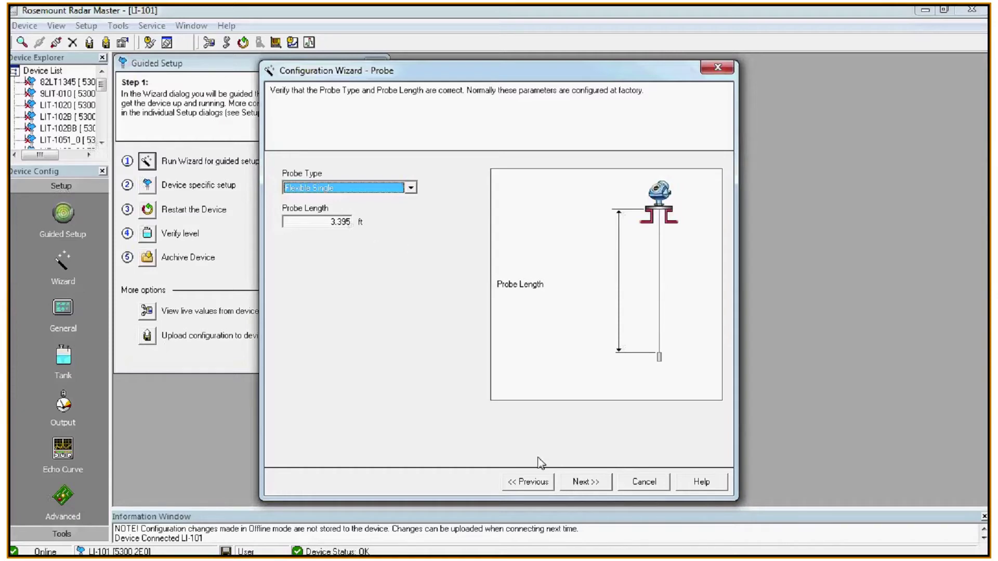
left_click(580, 480)
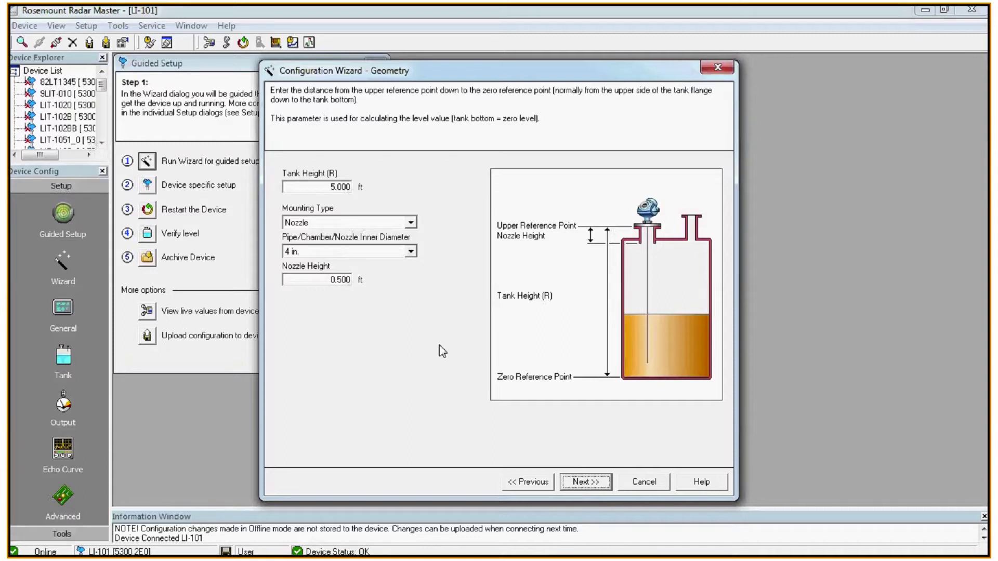
Try Pipe/Chamber mounting, then revert to Nozzle for the 5.000 ft tank and advance.
left_click(411, 224)
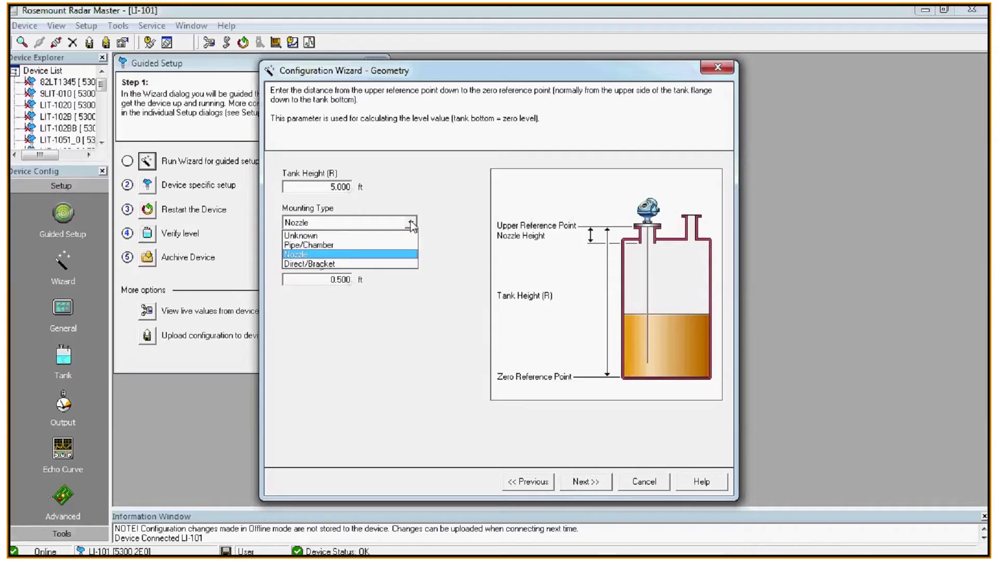
left_click(374, 245)
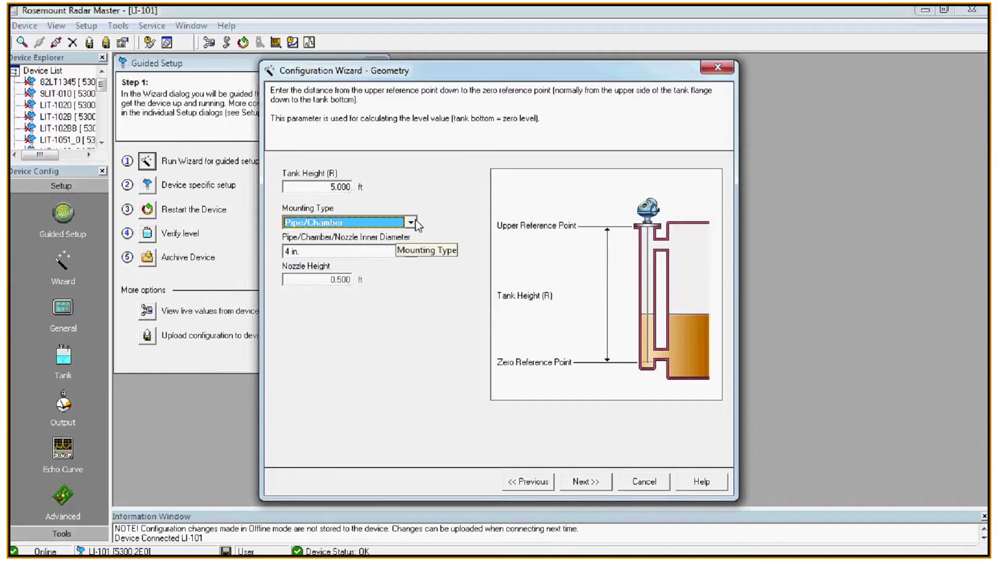
left_click(411, 222)
left_click(342, 254)
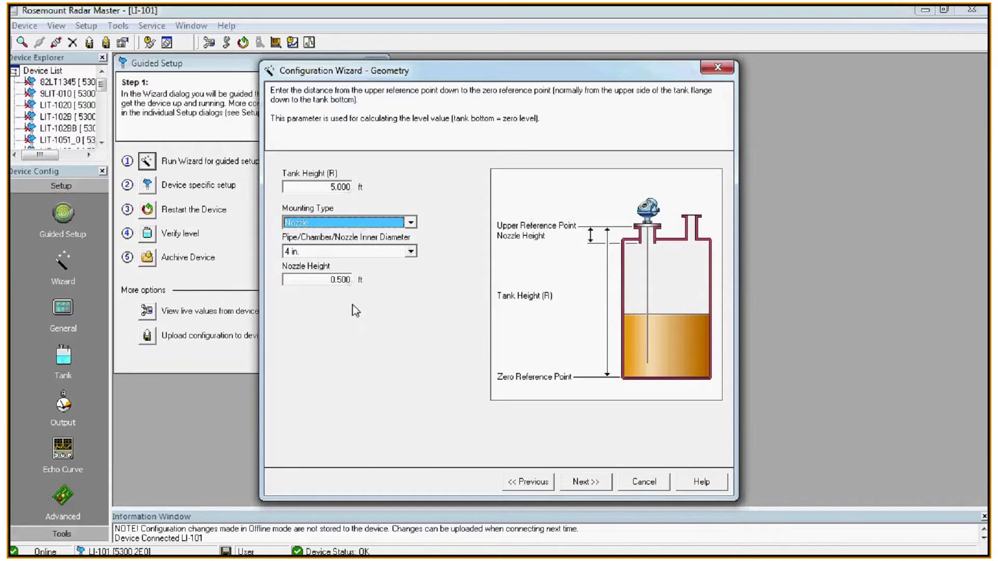
left_click(584, 485)
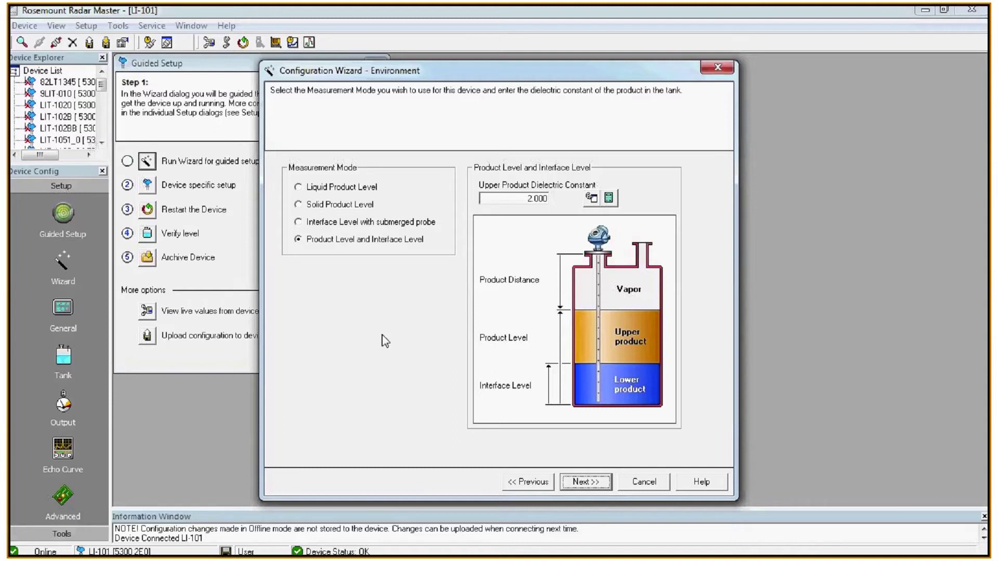
Confirm the 2.000 upper product dielectric constant and advance to the Volume page.
left_click(523, 198)
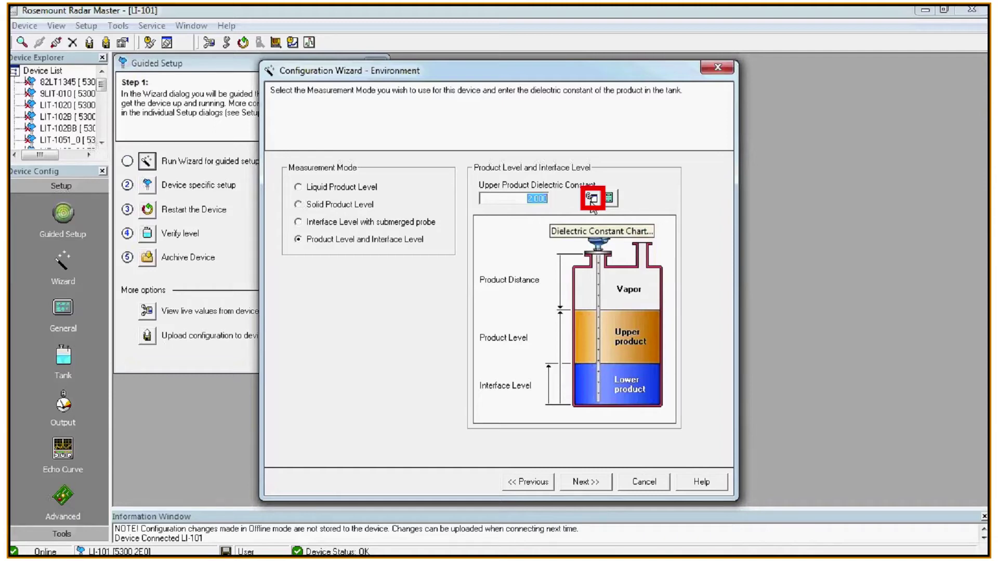
left_click(587, 483)
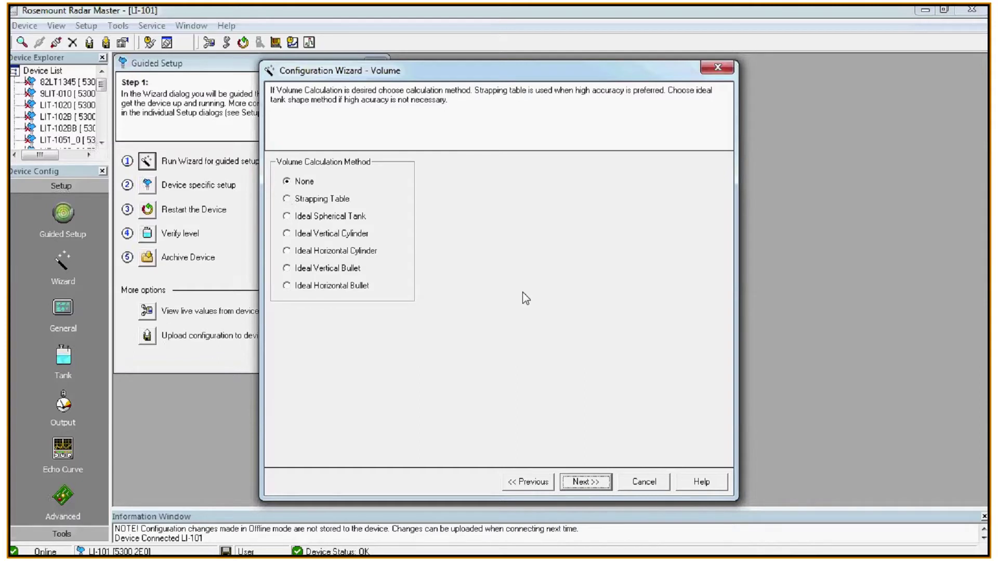
Skip volume calculation, keep analog out at 0.000–4.500 ft, and finish the wizard.
left_click(583, 480)
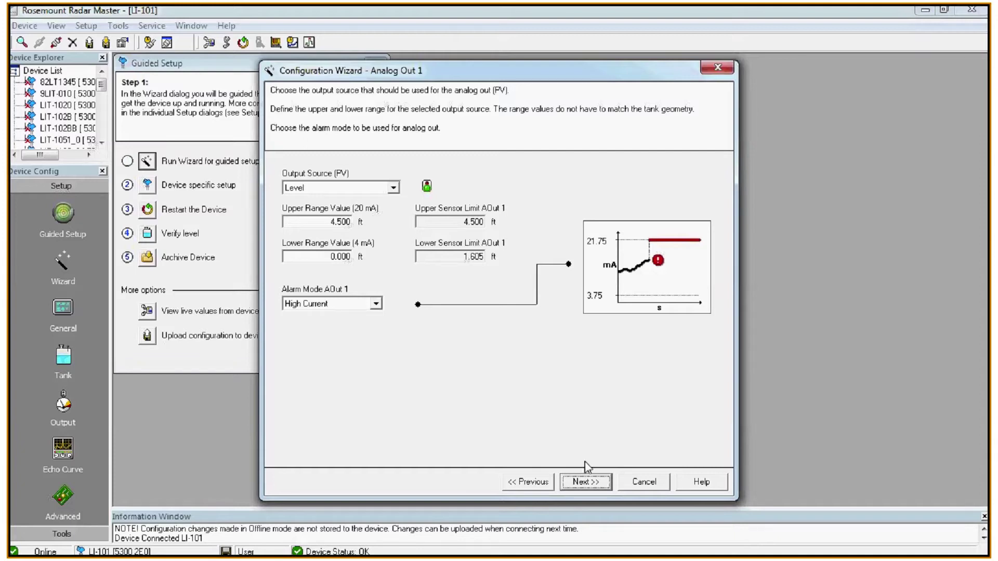
left_click(587, 482)
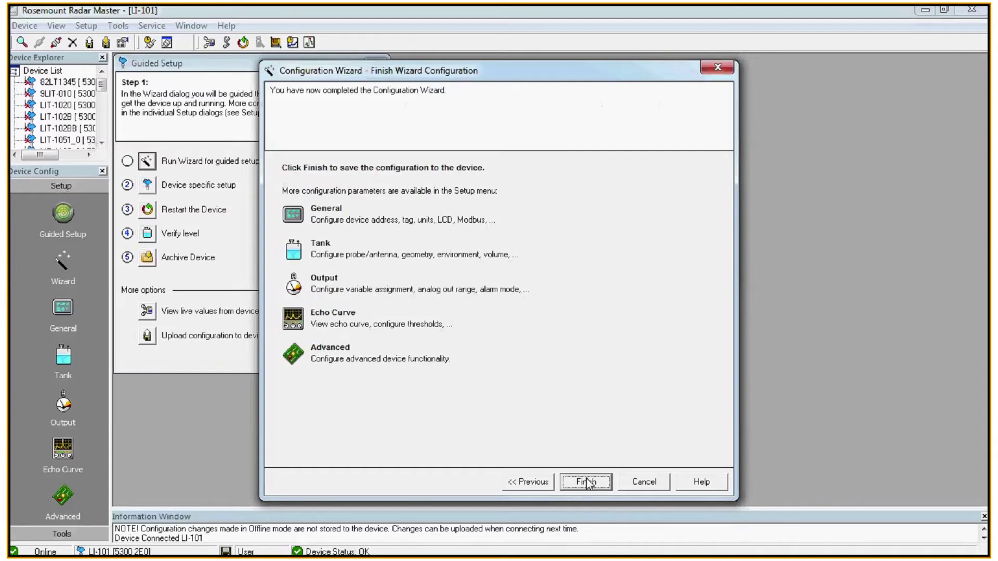
left_click(588, 482)
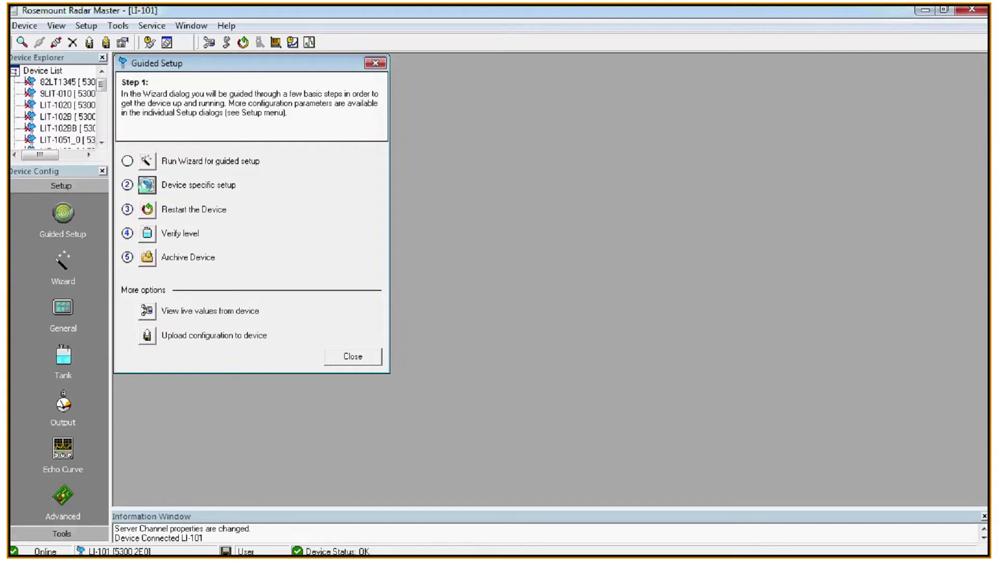
Run Trim Near Zone with Metallic as the tank material and close device setup.
left_click(148, 185)
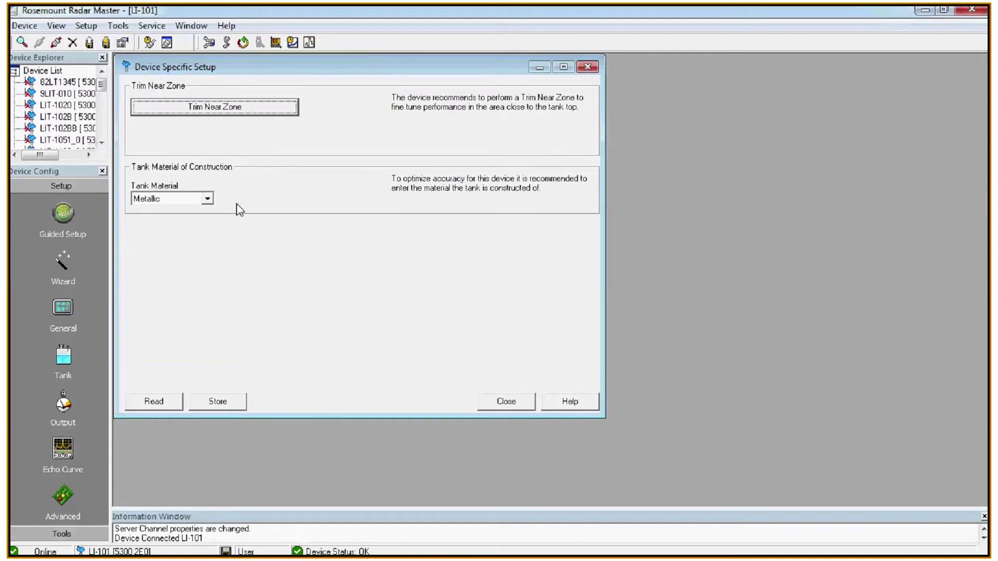
left_click(208, 200)
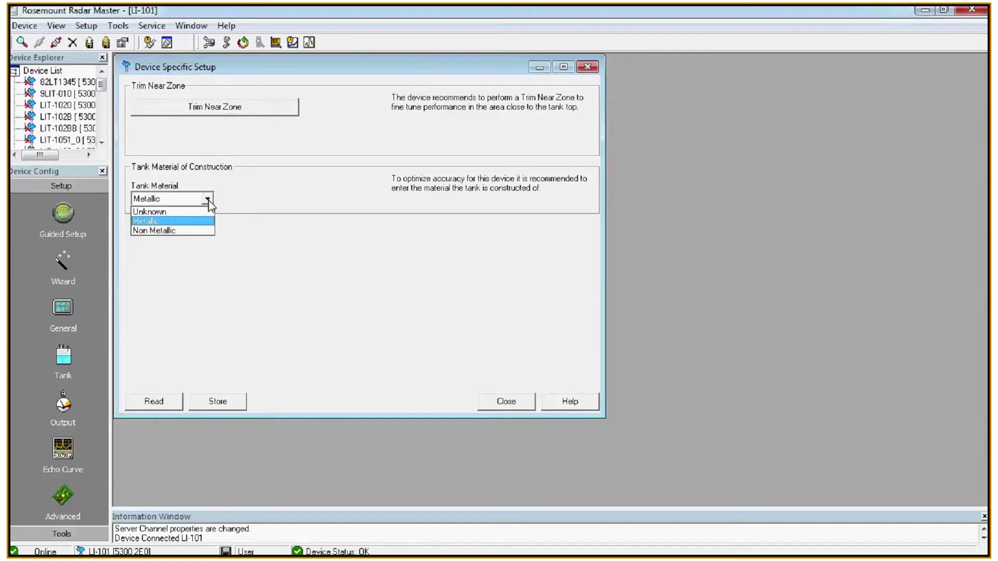
left_click(271, 204)
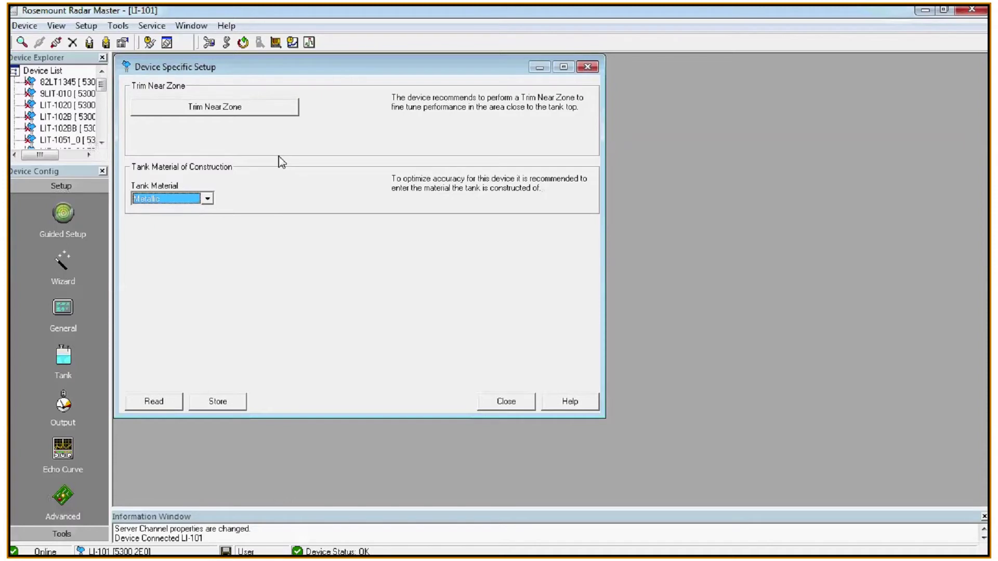
left_click(256, 112)
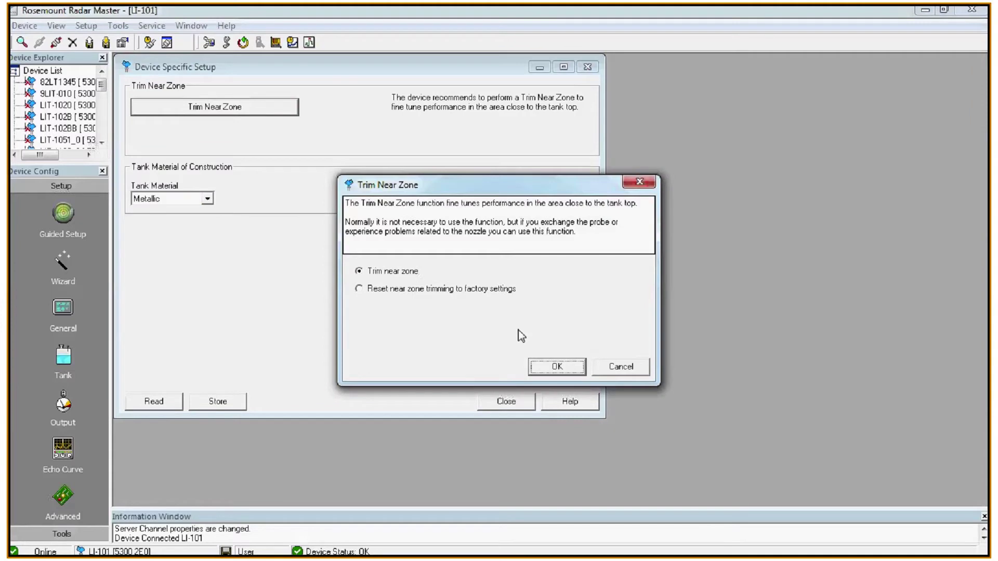
left_click(547, 367)
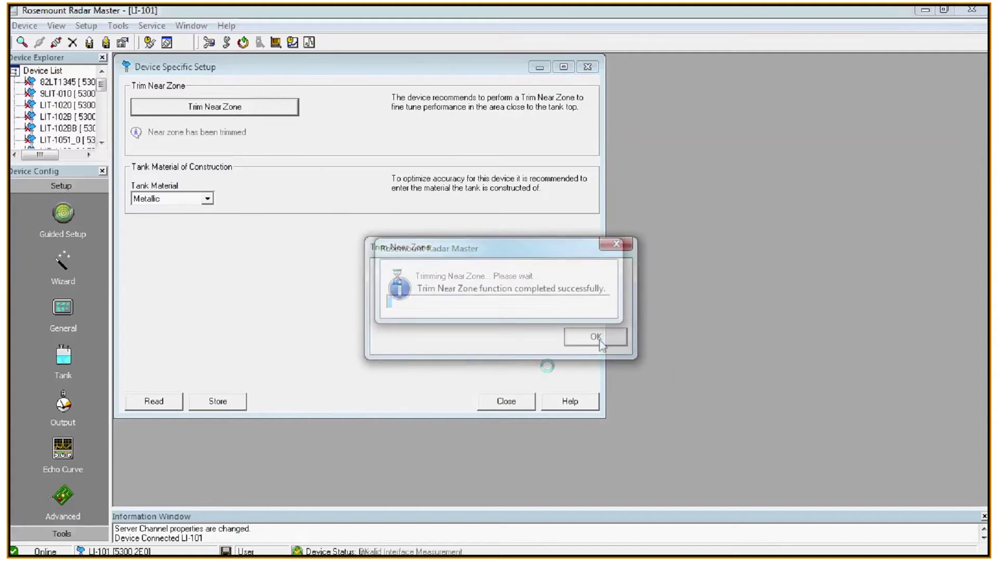
left_click(598, 341)
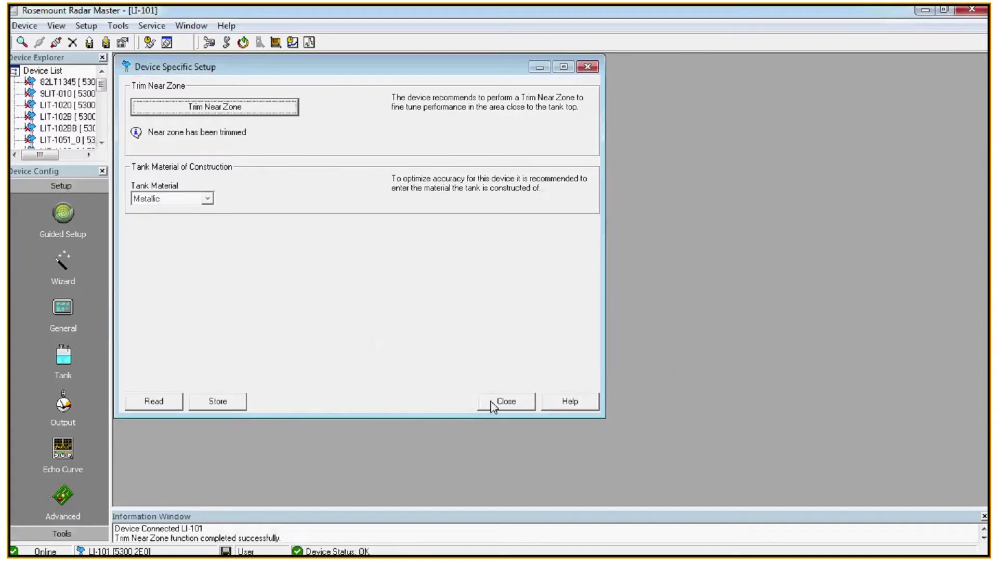
left_click(493, 403)
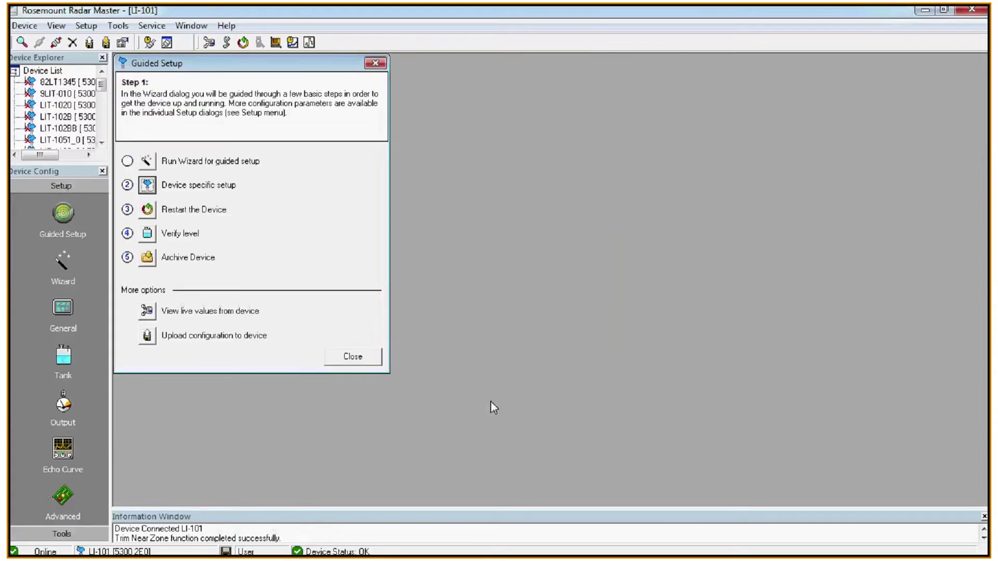
In Tank settings, enable 'Show level below probe end as 0' under advanced Geometry options.
left_click(64, 359)
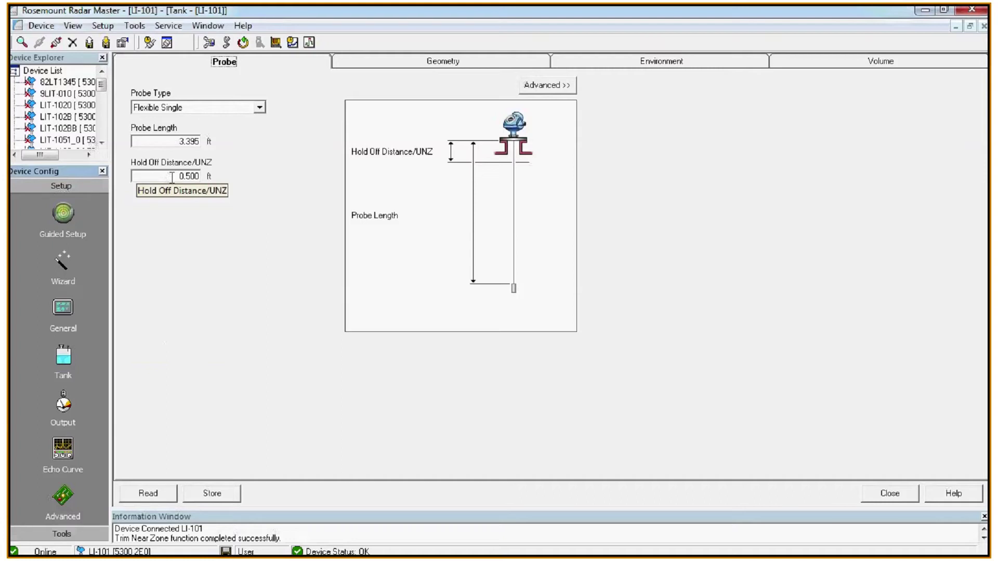
double_click(172, 177)
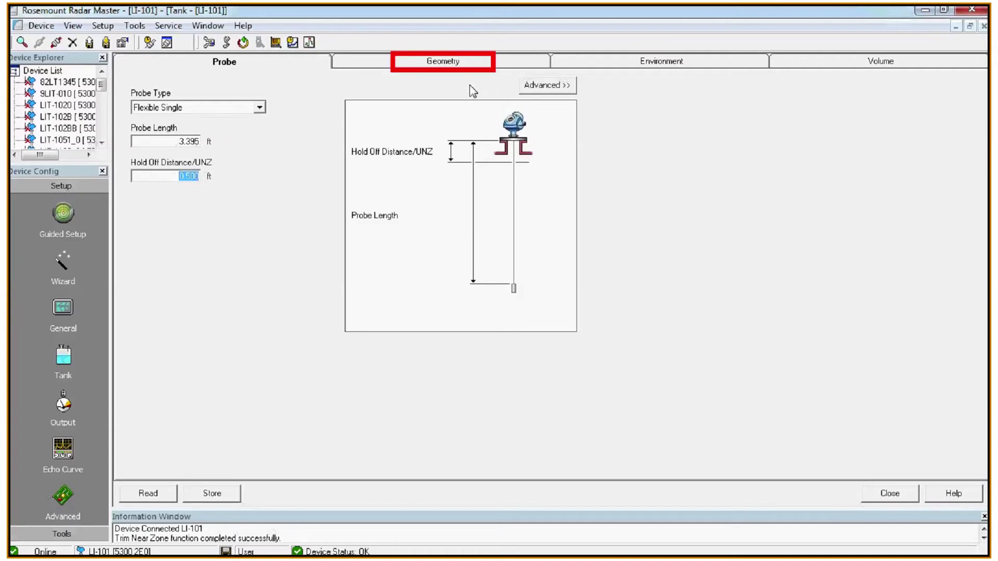
left_click(468, 63)
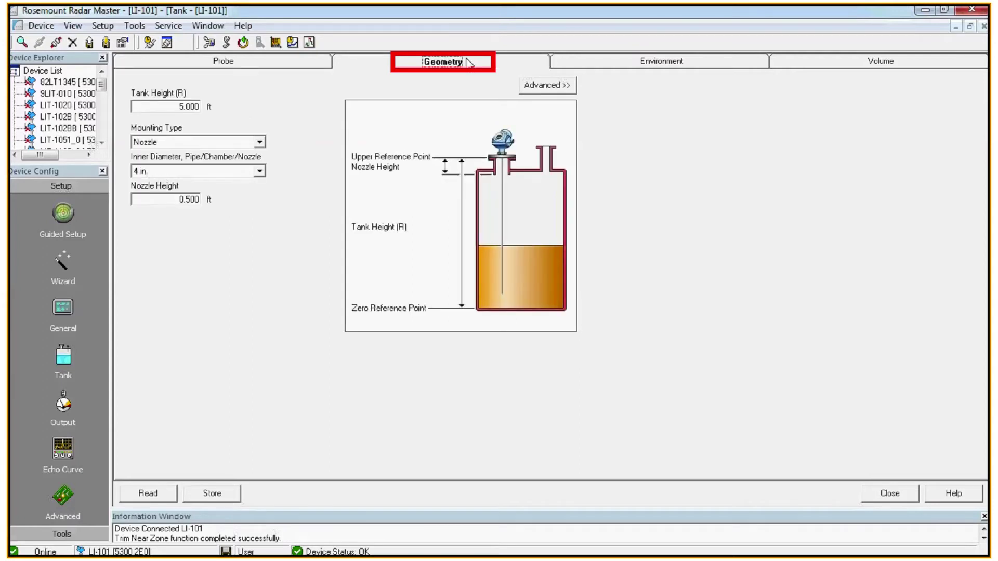
left_click(548, 84)
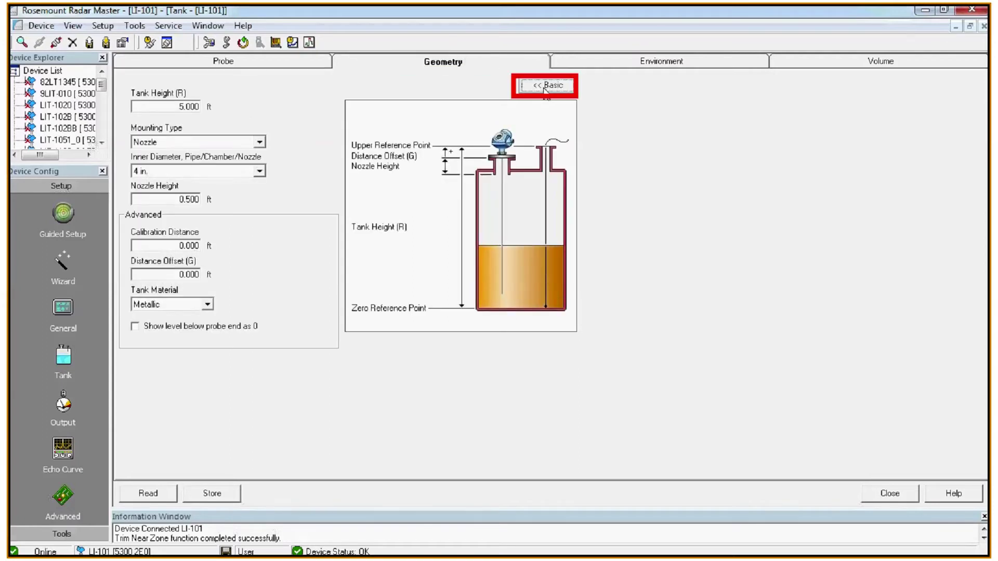
left_click(136, 327)
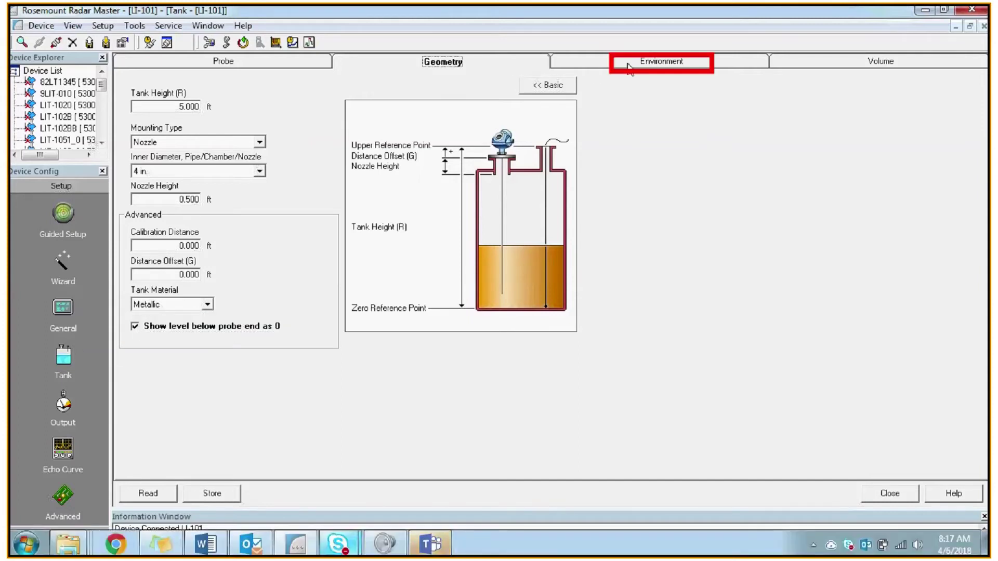
left_click(630, 64)
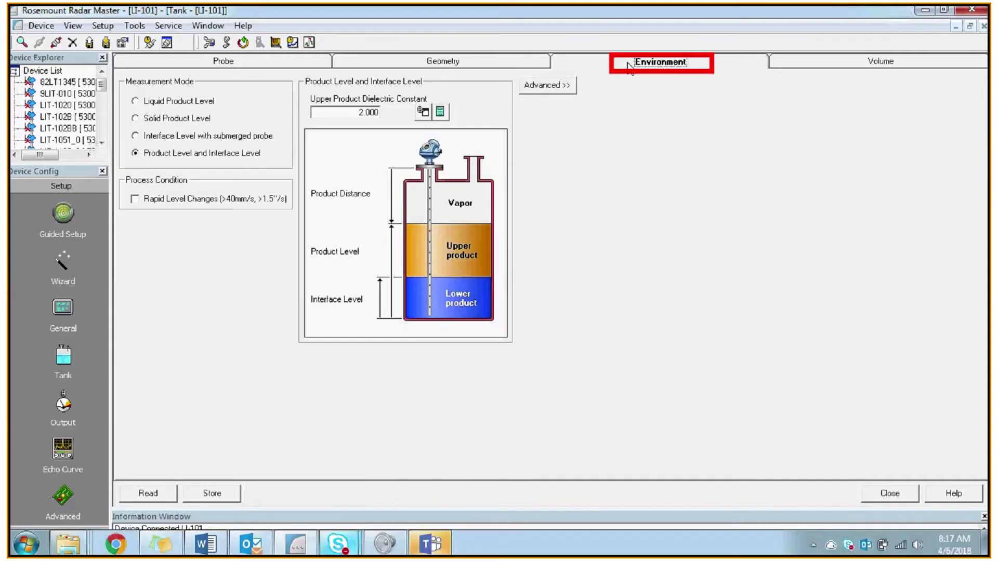
Store the advanced tank environment settings with vapor dielectric constant 1.000 to the device.
left_click(545, 87)
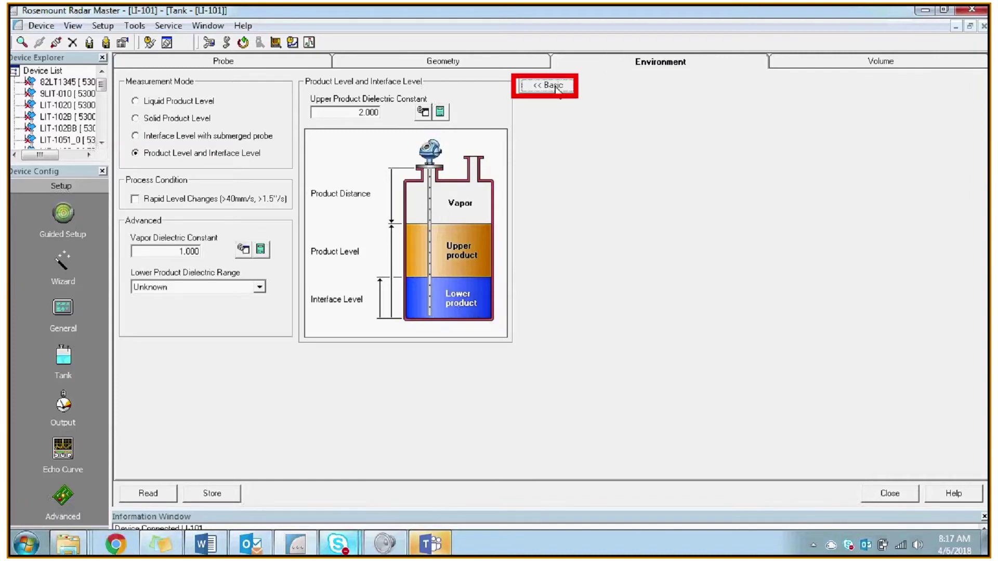
left_click(165, 251)
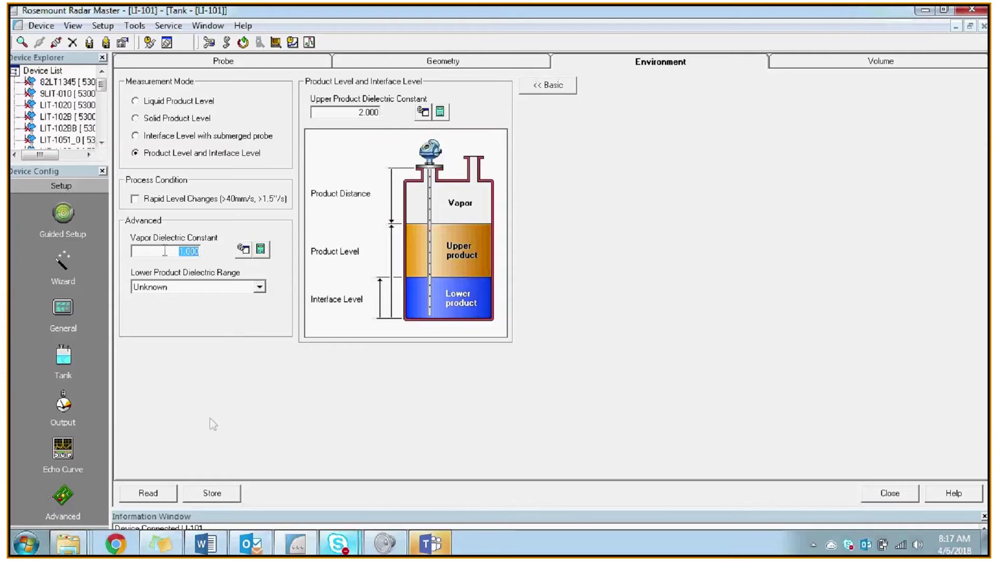
left_click(232, 499)
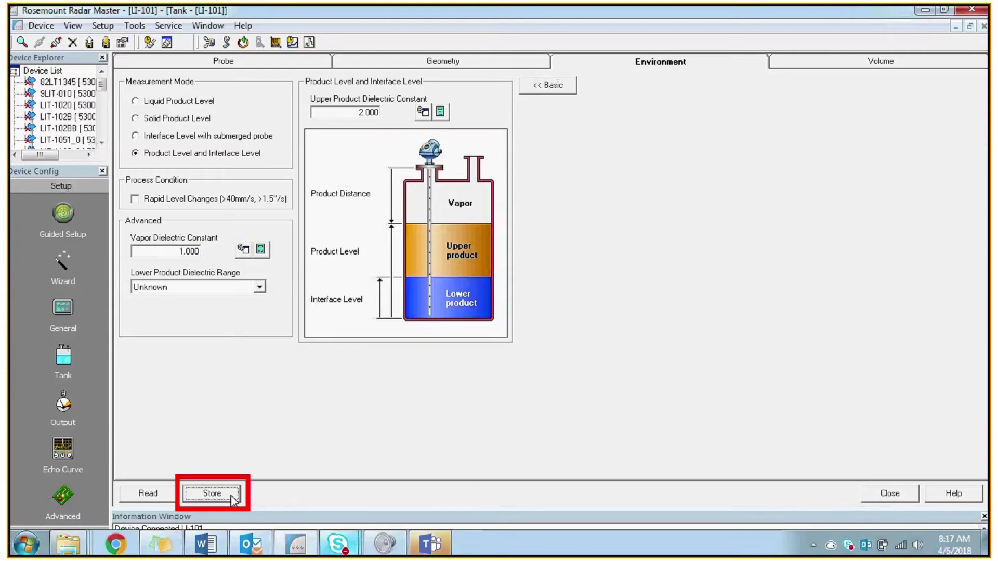
Close the tank setup window, answering Yes to the unstored-changes prompt.
left_click(890, 494)
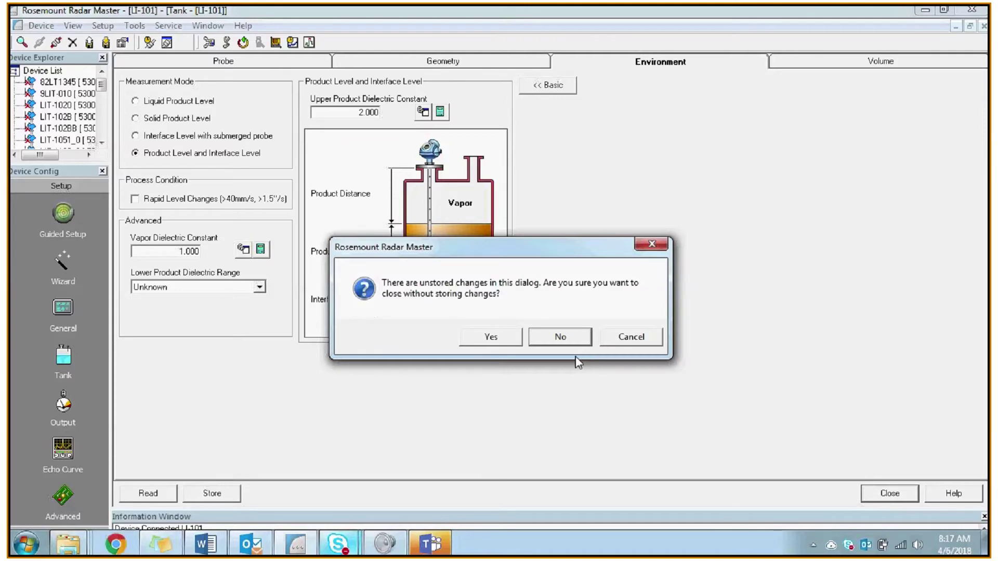
left_click(486, 335)
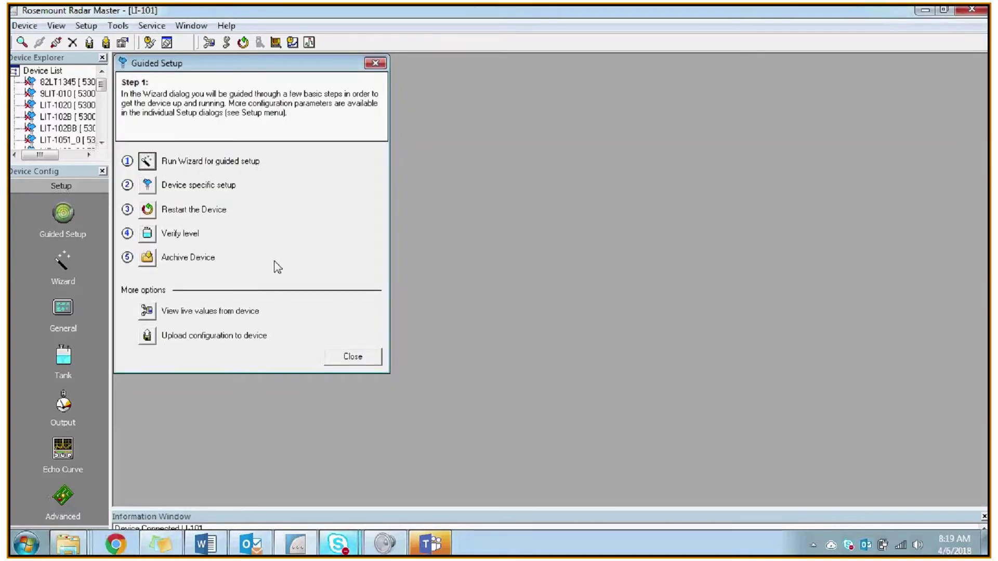
left_click(119, 27)
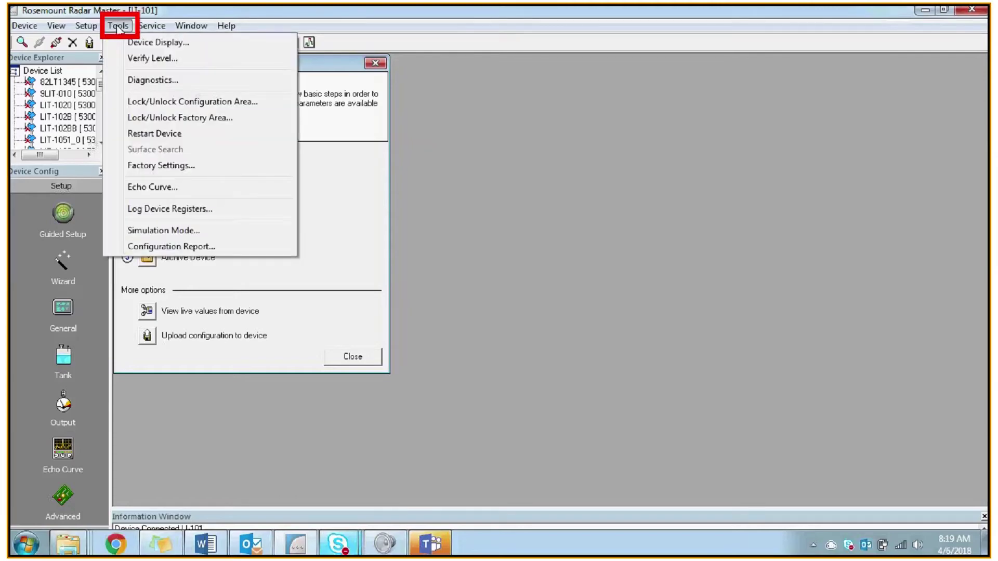
Restart the LI-101 radar transmitter via Tools > Restart Device, confirming with Yes.
left_click(159, 135)
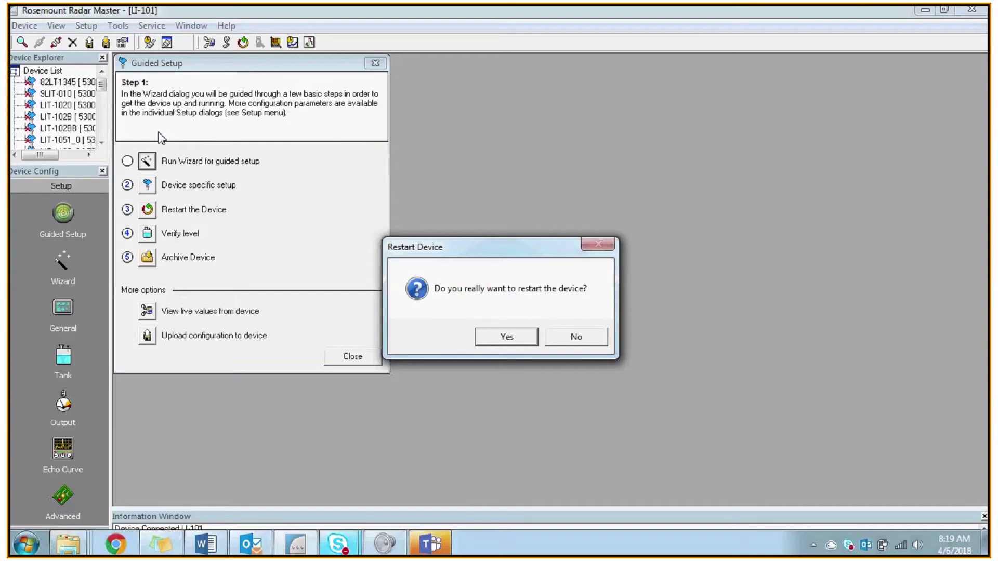
left_click(506, 337)
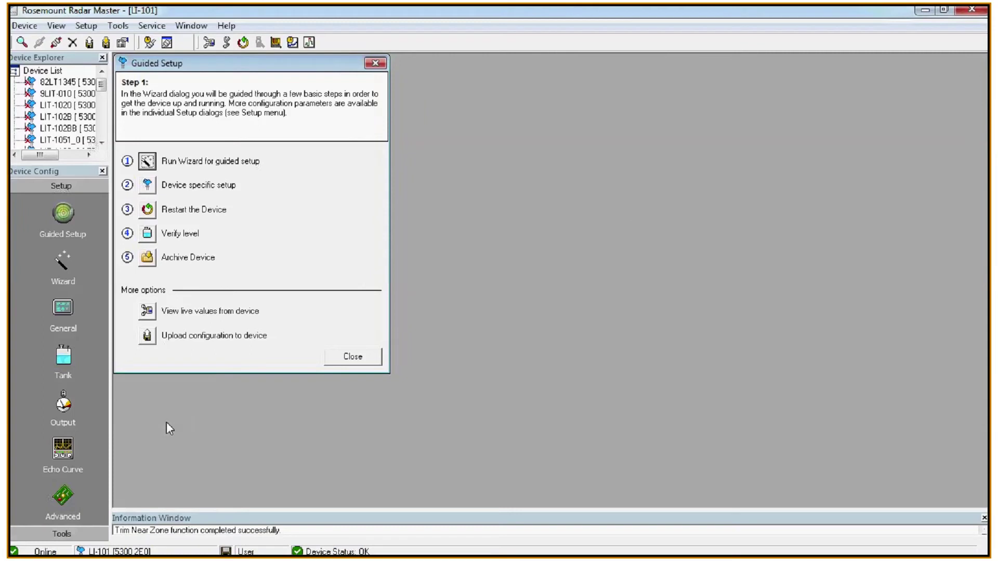
left_click(61, 456)
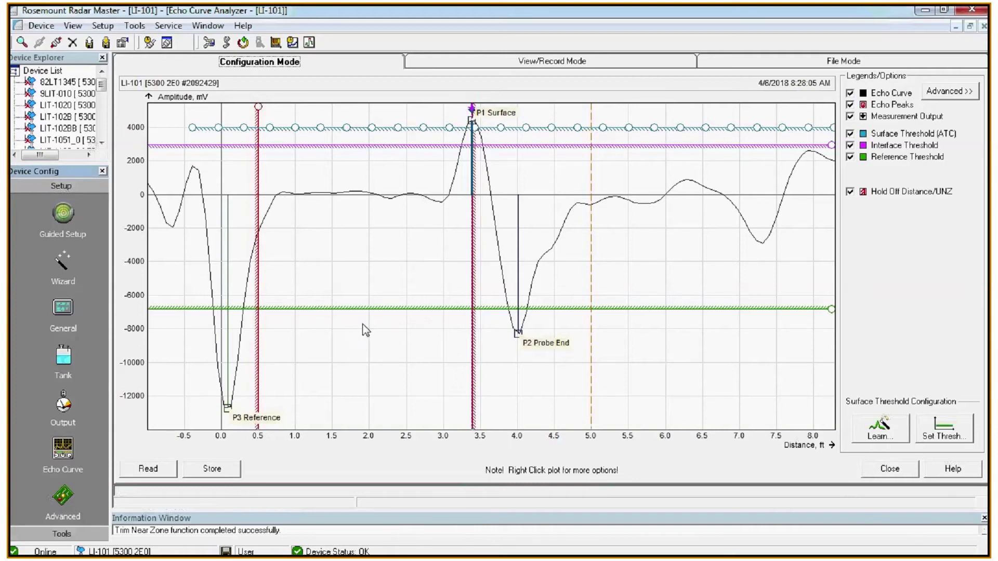
Learn a new surface threshold curve using Learn... with the Tank is Empty option.
mouse_move(363, 329)
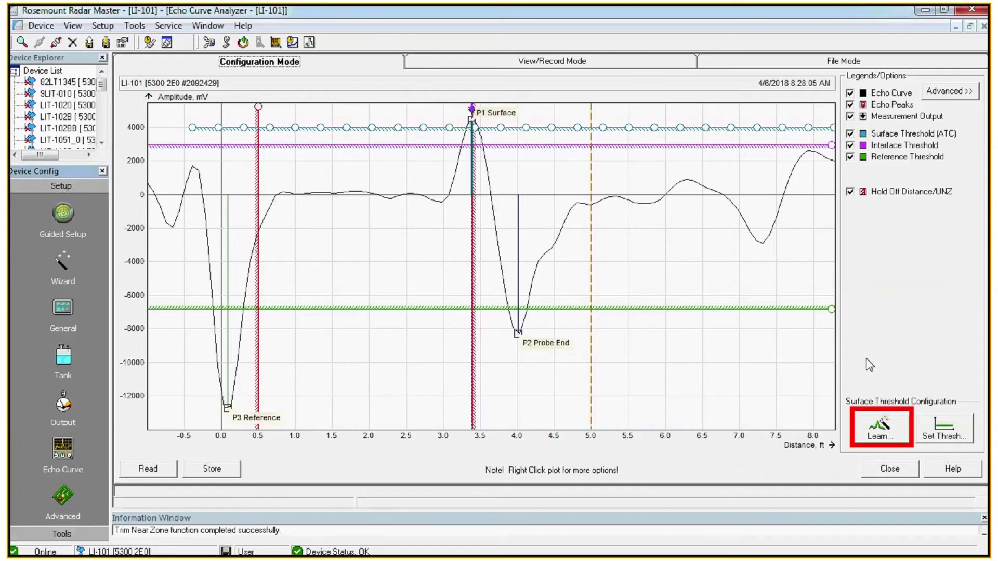
left_click(877, 439)
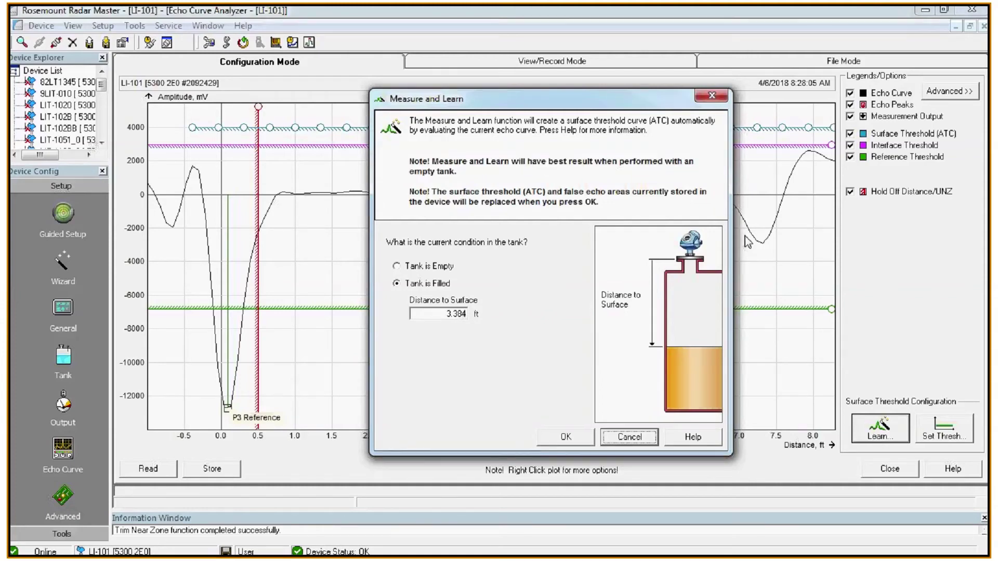
left_click(396, 266)
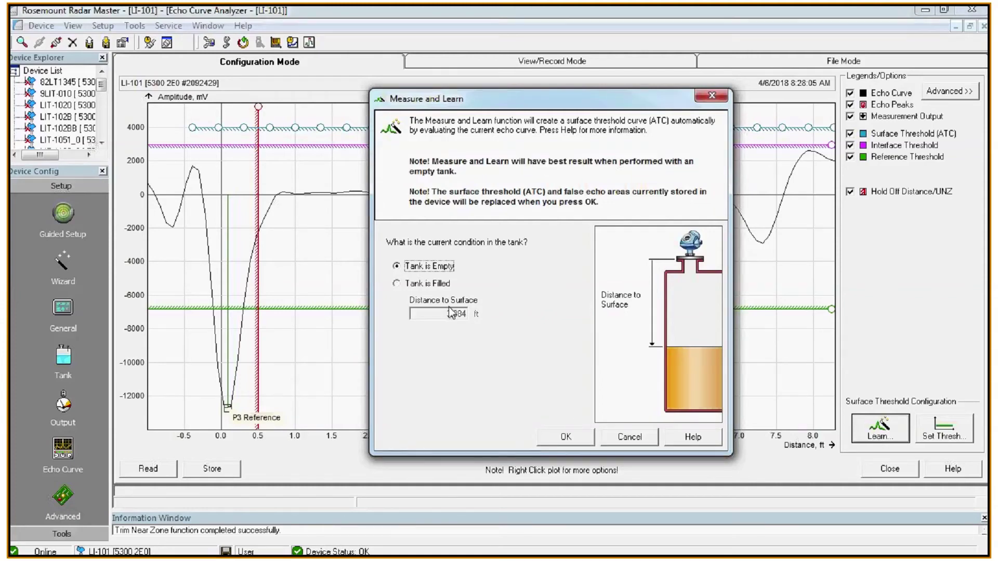
left_click(566, 439)
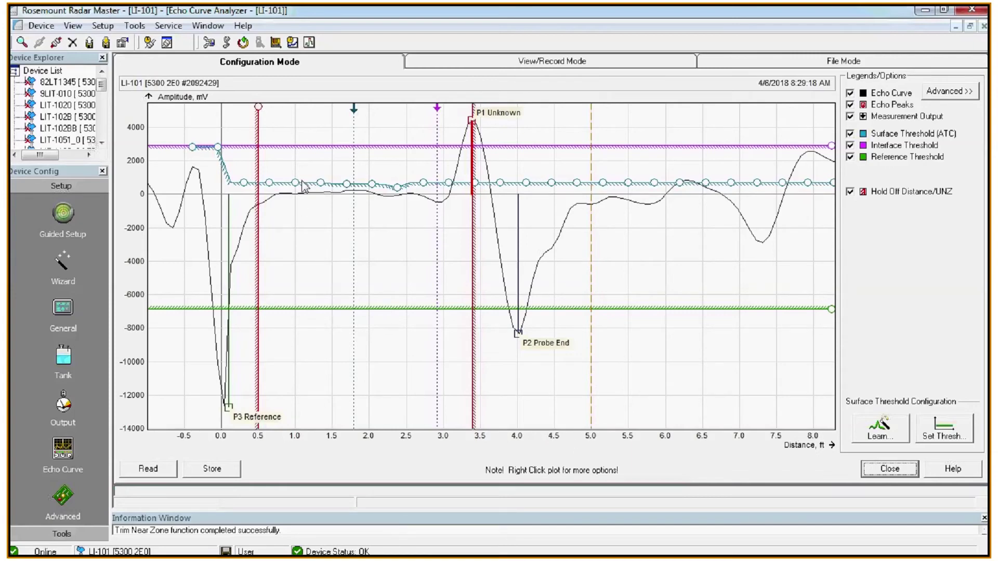
mouse_move(419, 152)
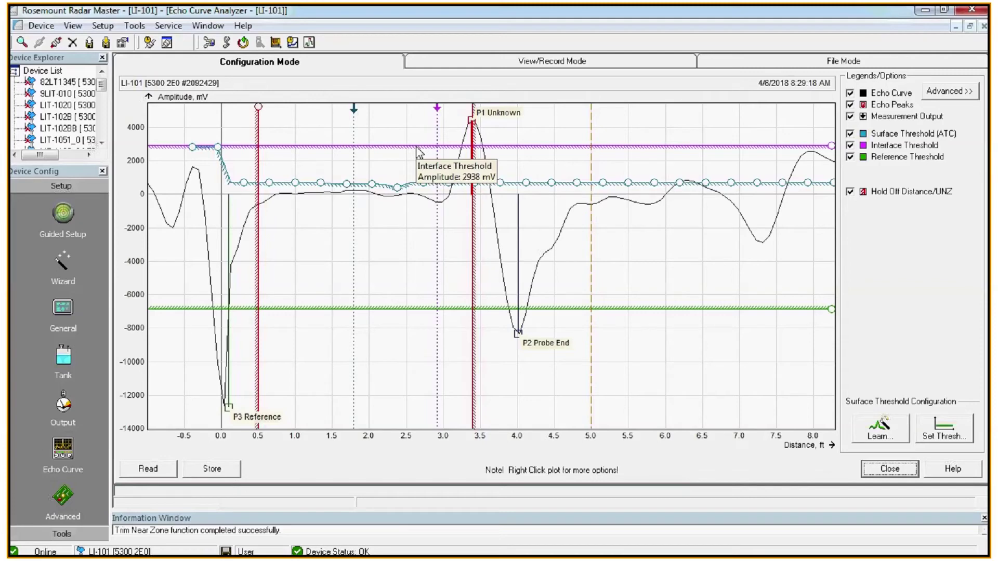
left_click(330, 401)
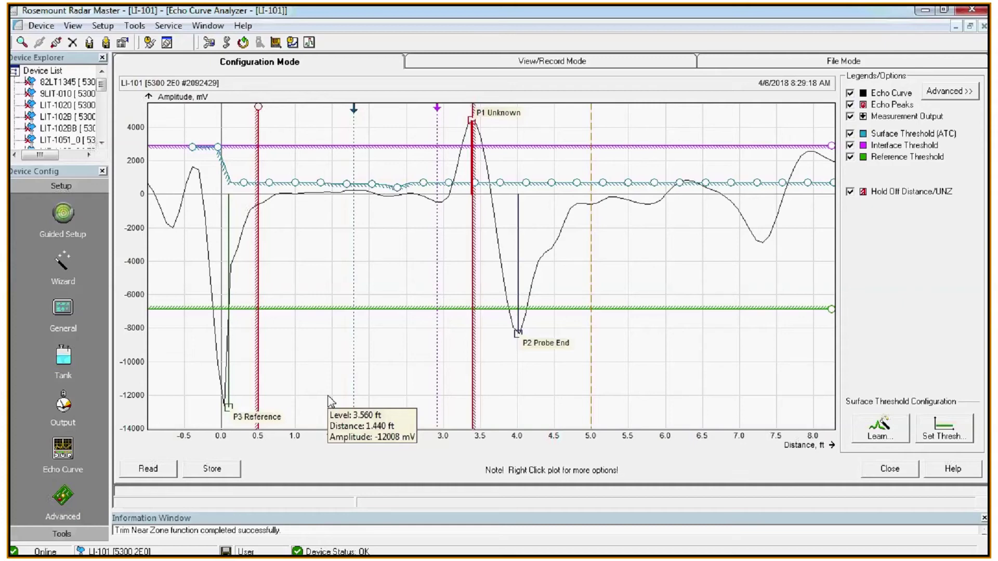
In View/Record Mode, save the current LI-101 echo curve as one snapshot file without recording.
left_click(571, 61)
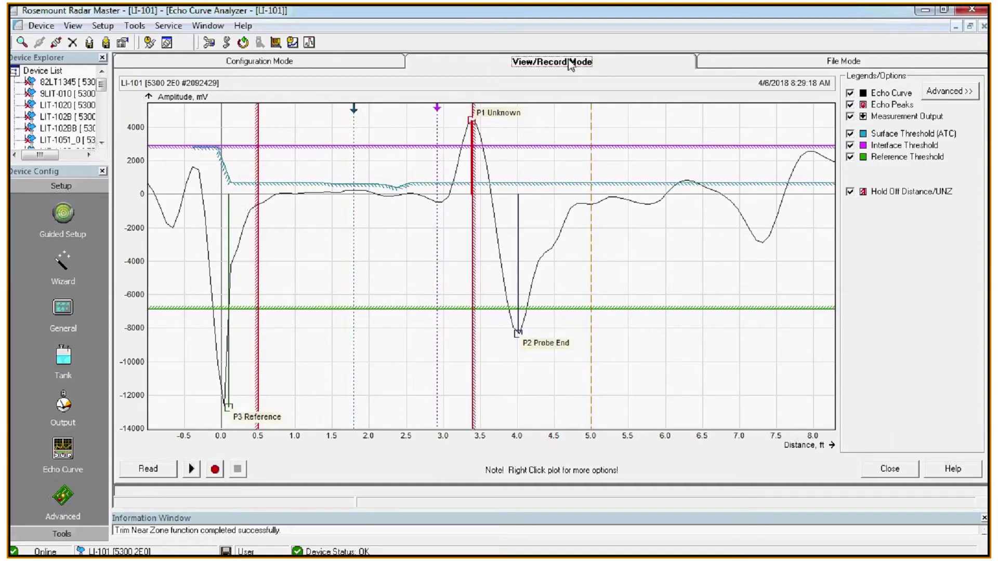
left_click(216, 470)
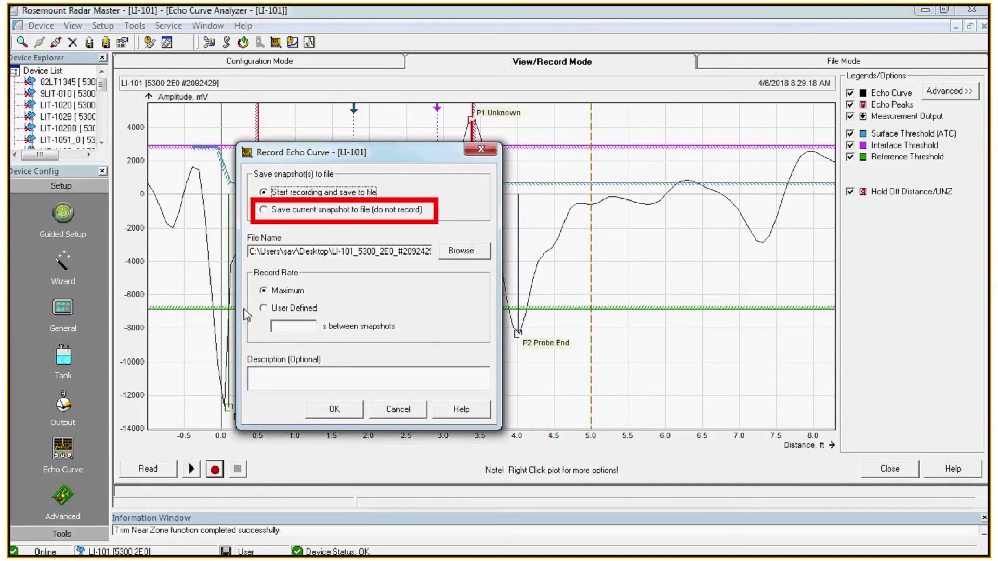
left_click(272, 210)
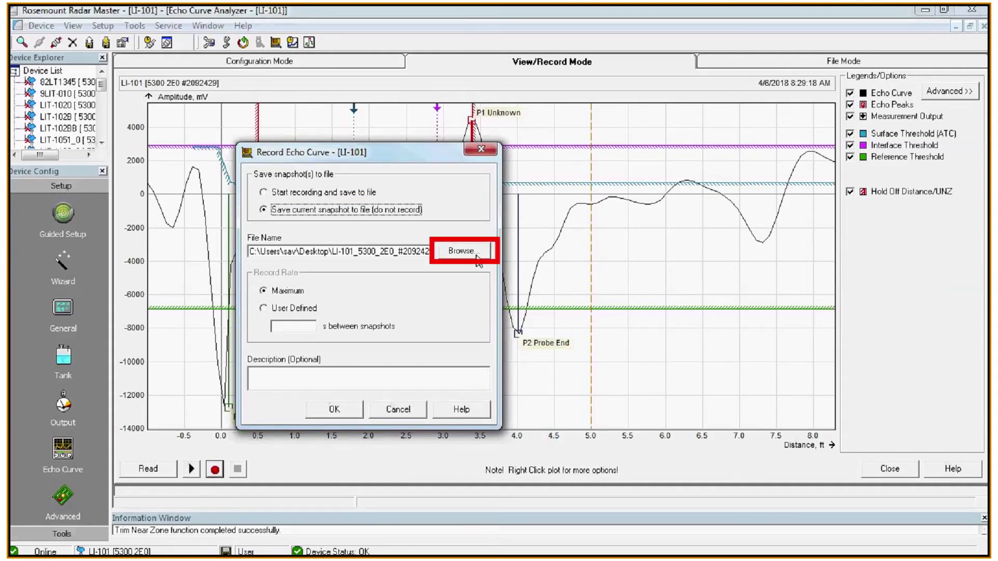
left_click(350, 410)
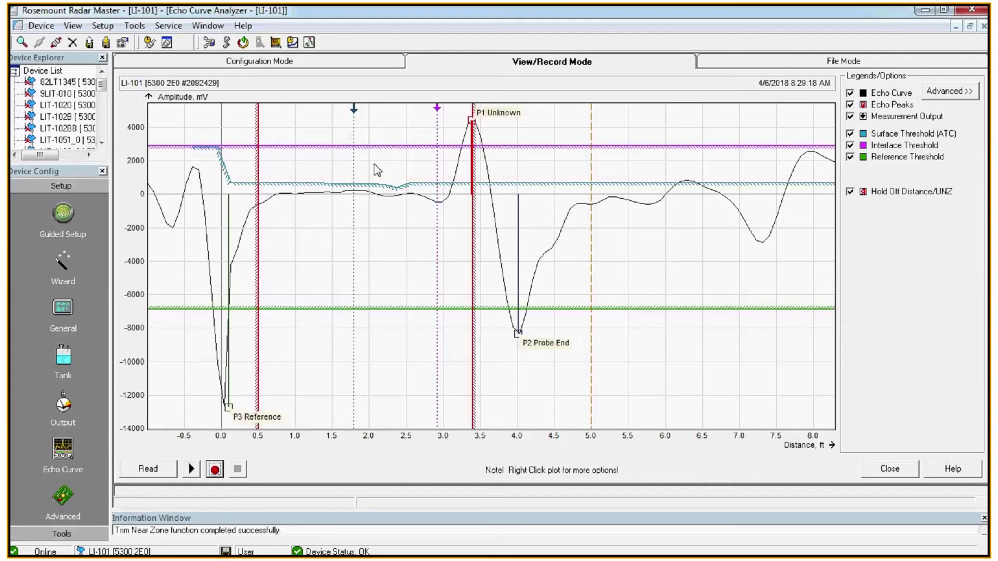
mouse_move(409, 391)
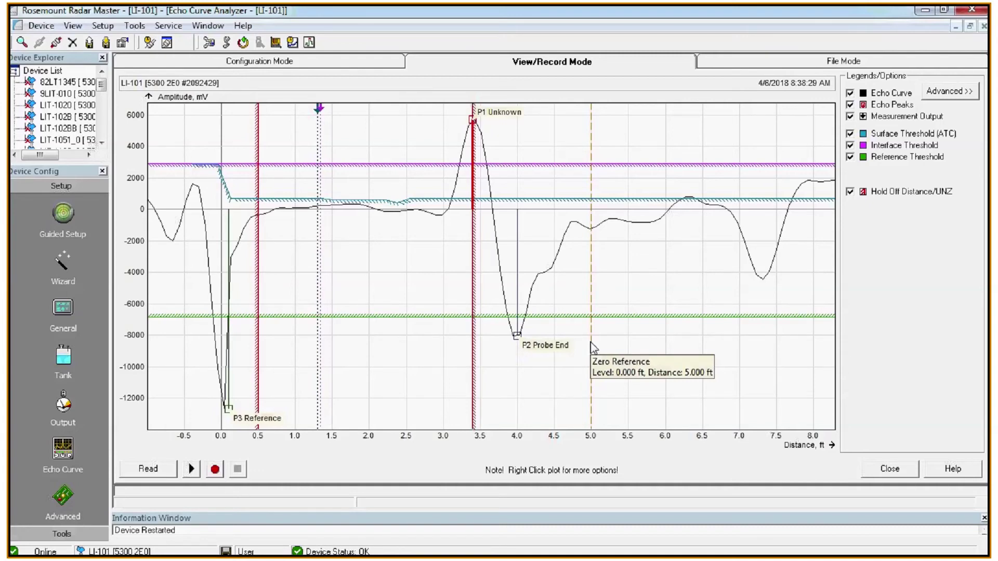
Read a fresh echo curve, updating only curve and peaks, showing surface near 1.2 ft and interface near 2.7 ft.
left_click(350, 61)
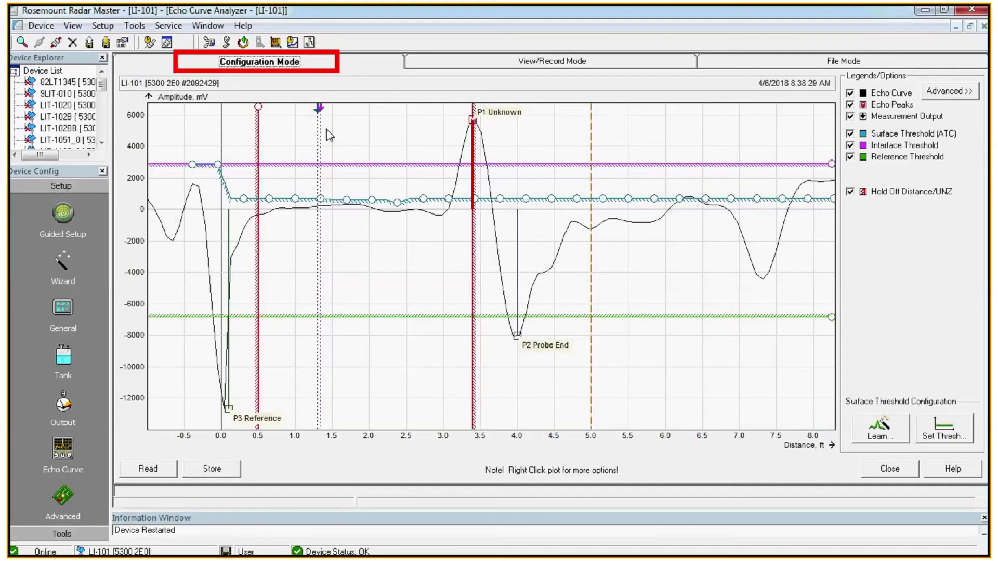
left_click(150, 469)
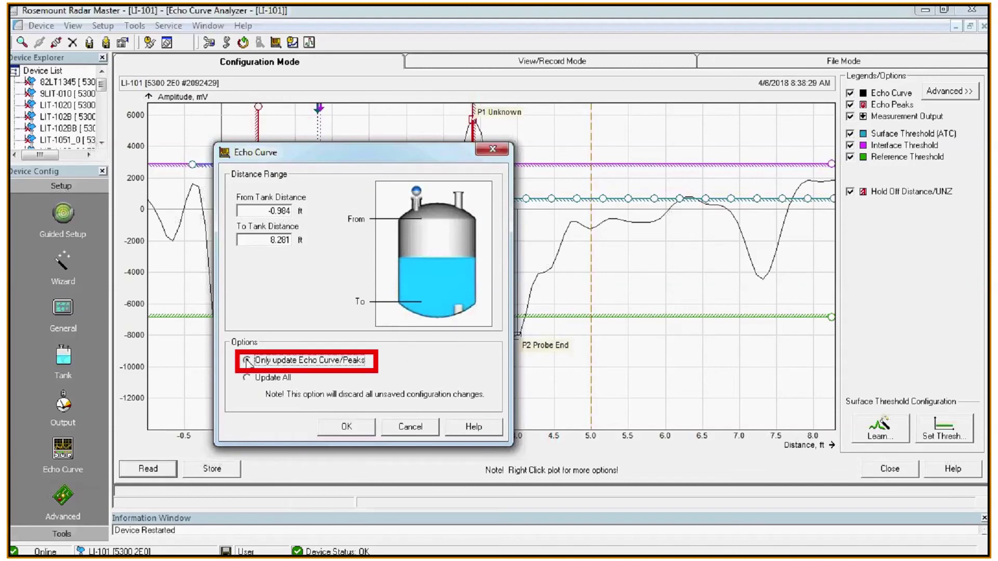
left_click(345, 433)
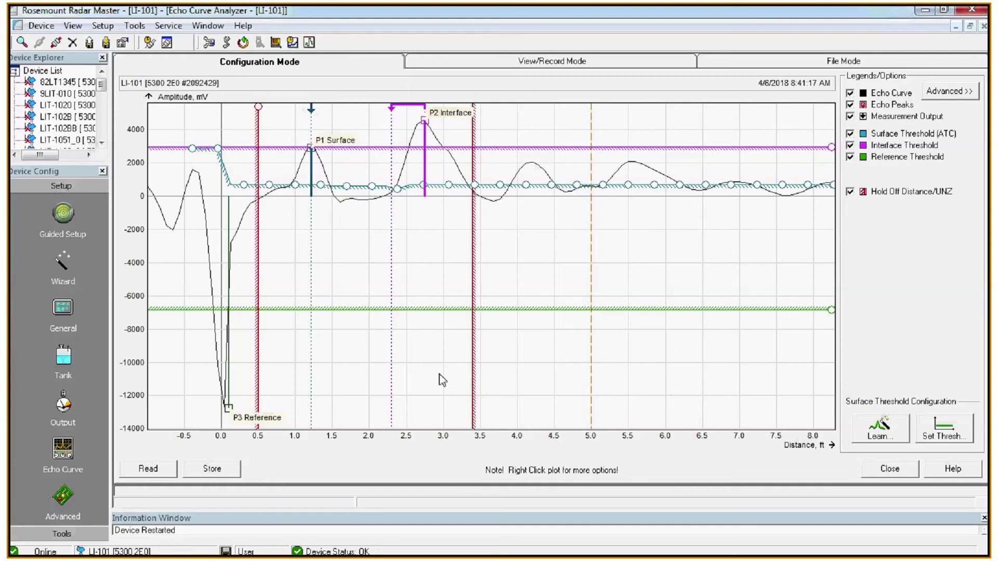
left_click(560, 65)
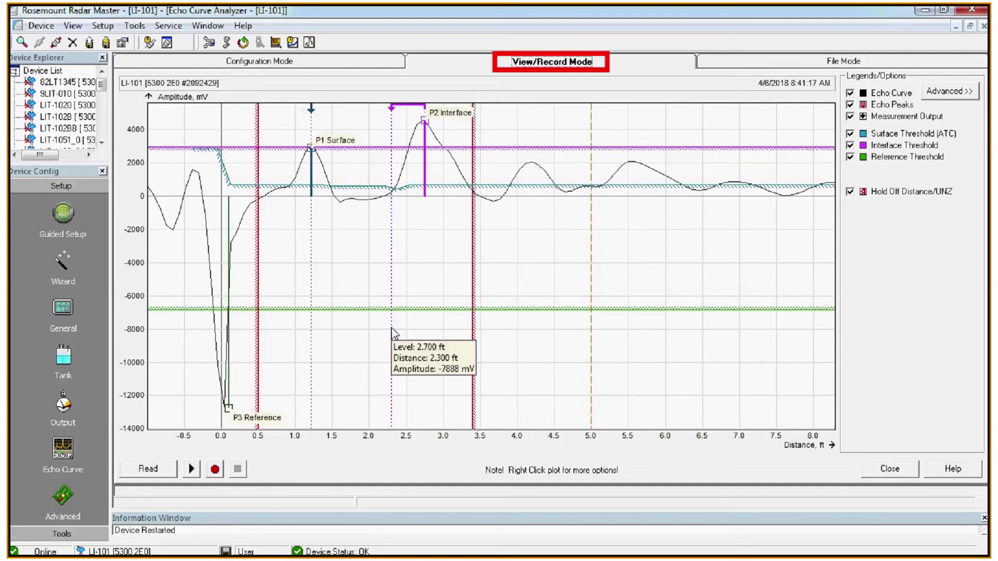
Save the two-peak LI-101 echo curve as a single snapshot file, without recording.
left_click(217, 471)
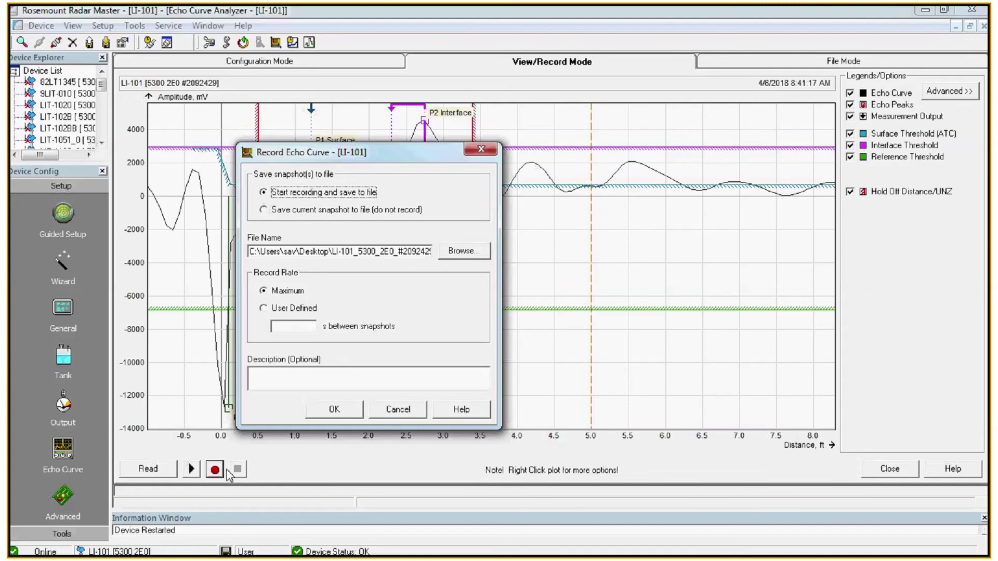
left_click(263, 210)
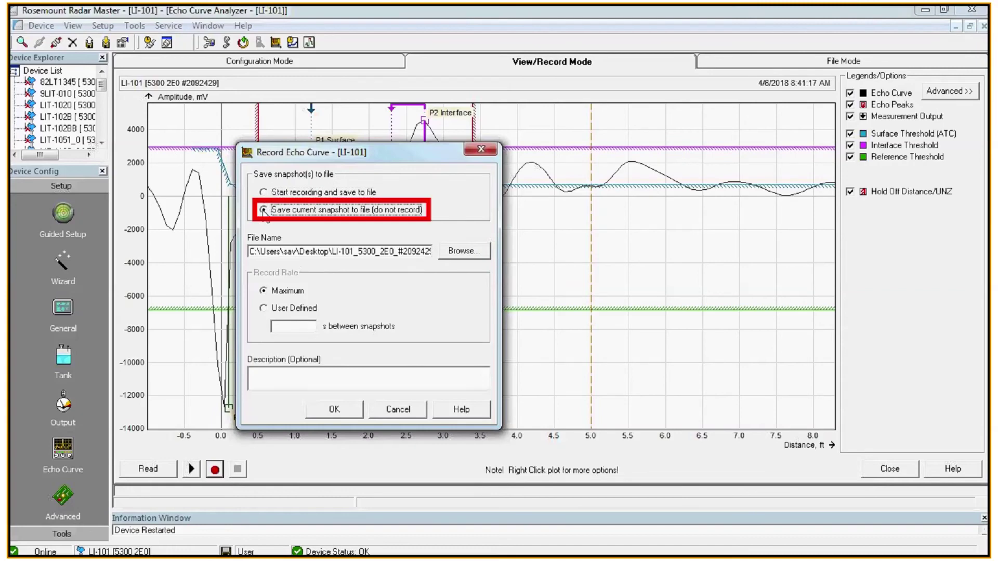
left_click(335, 410)
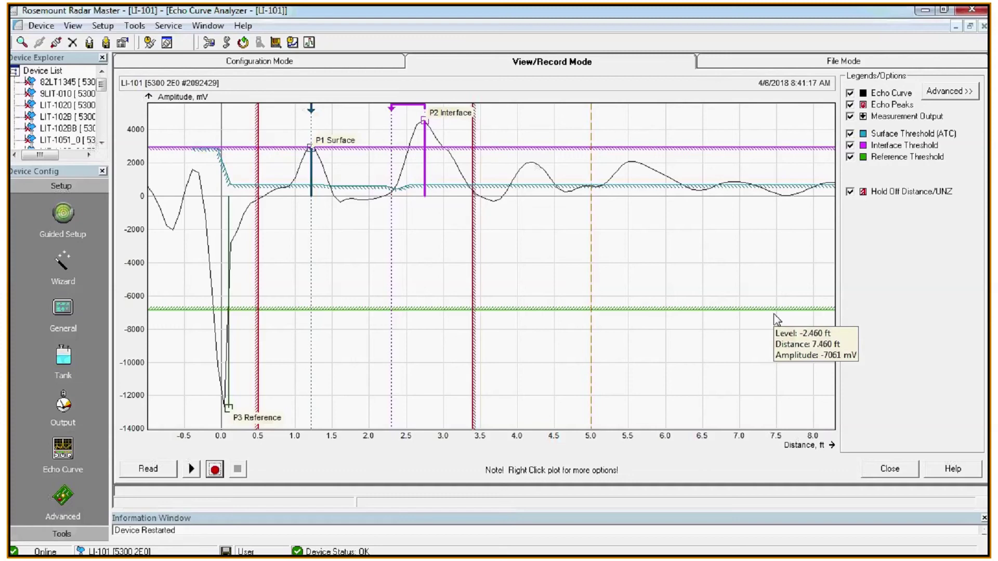
left_click(281, 62)
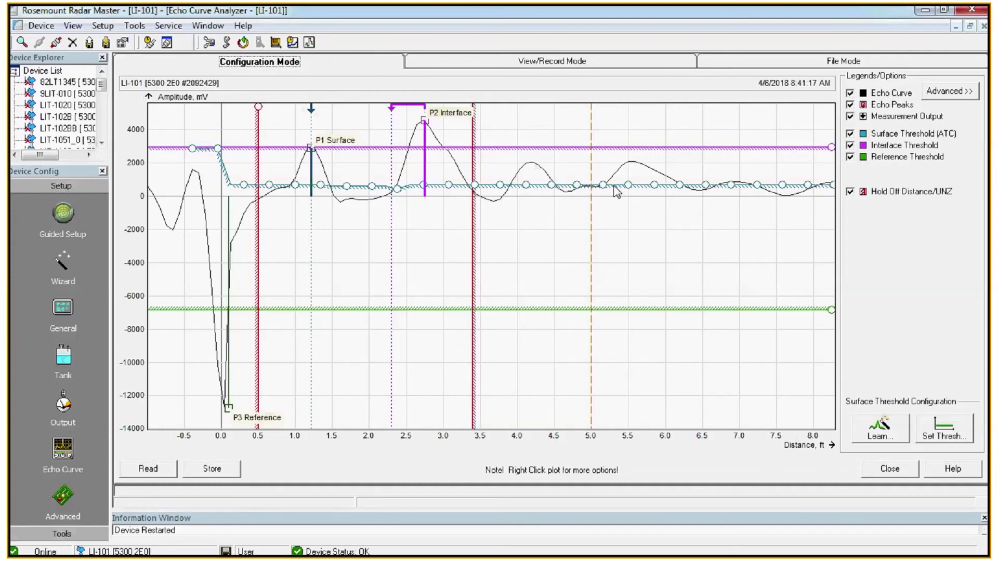
Inspect the P1 Surface peak values and start setting a fixed general surface threshold.
mouse_move(759, 185)
mouse_move(312, 192)
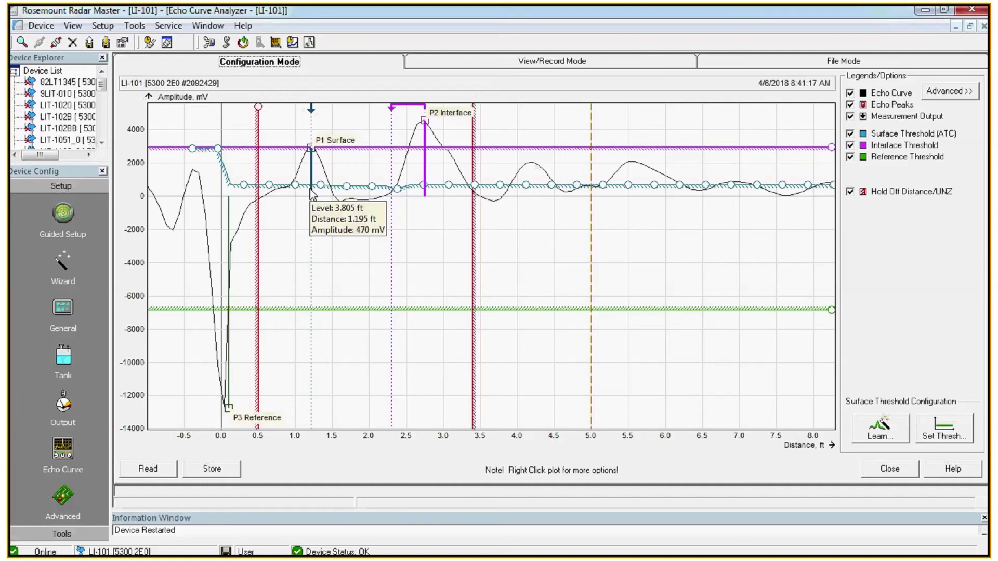
mouse_move(237, 184)
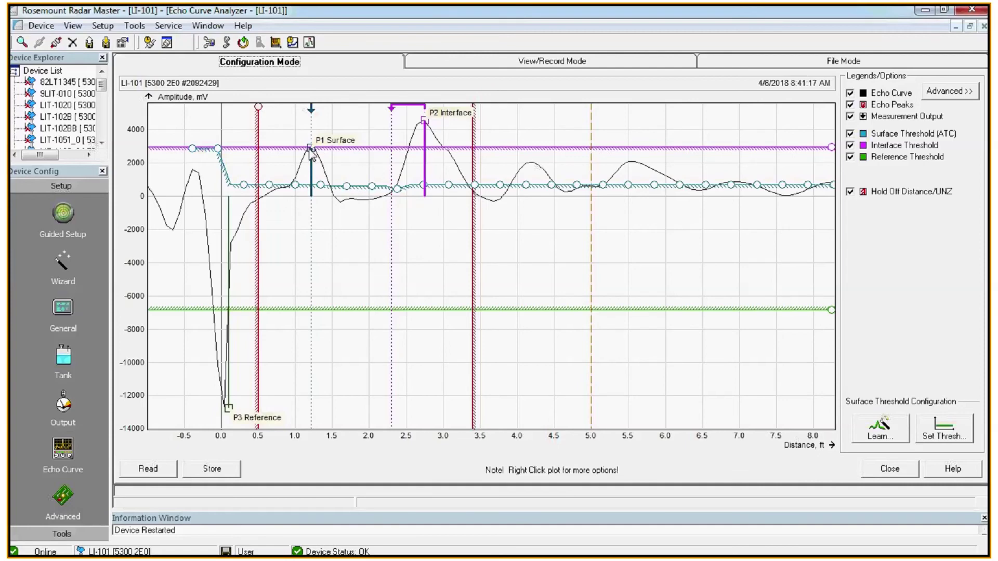
mouse_move(313, 153)
left_click(943, 436)
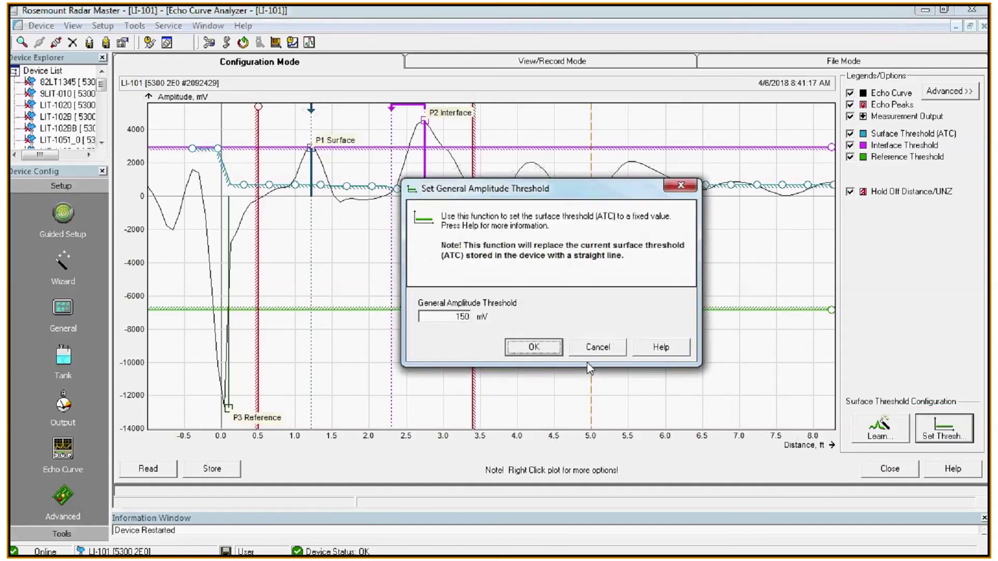
Enter 1500 mV as the General Amplitude Threshold and apply it as a flat surface threshold.
key("shift+Tab")
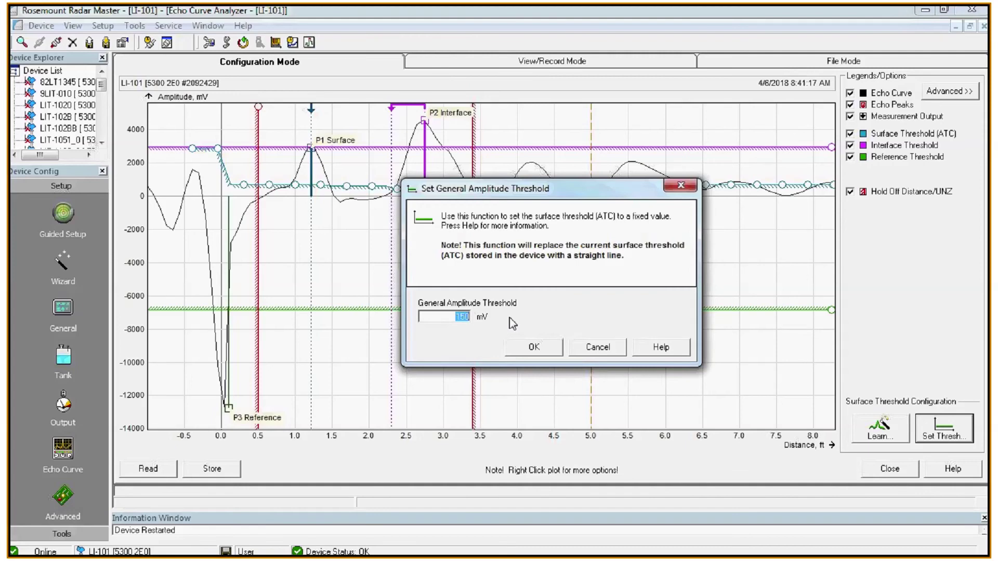
type("1500")
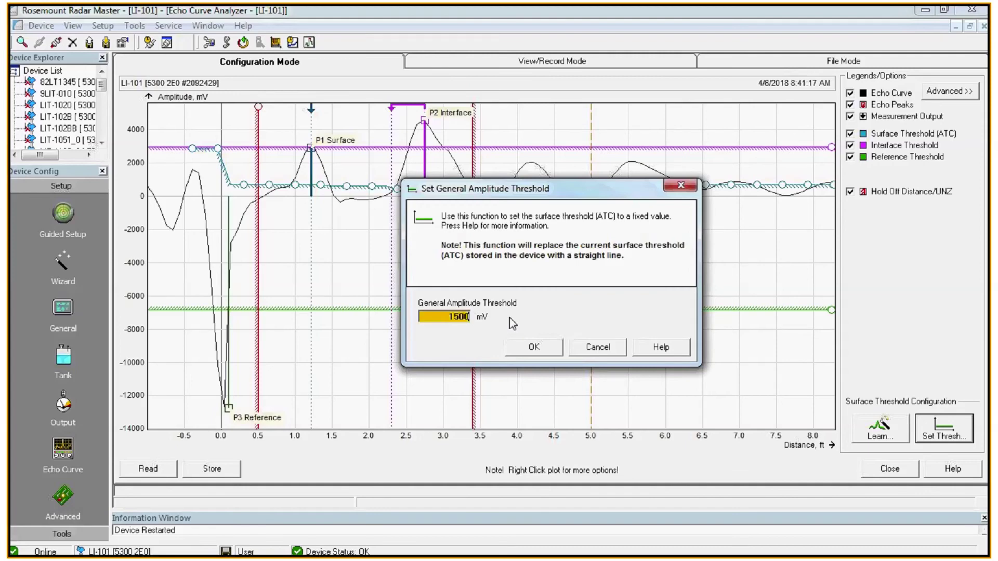
left_click(525, 350)
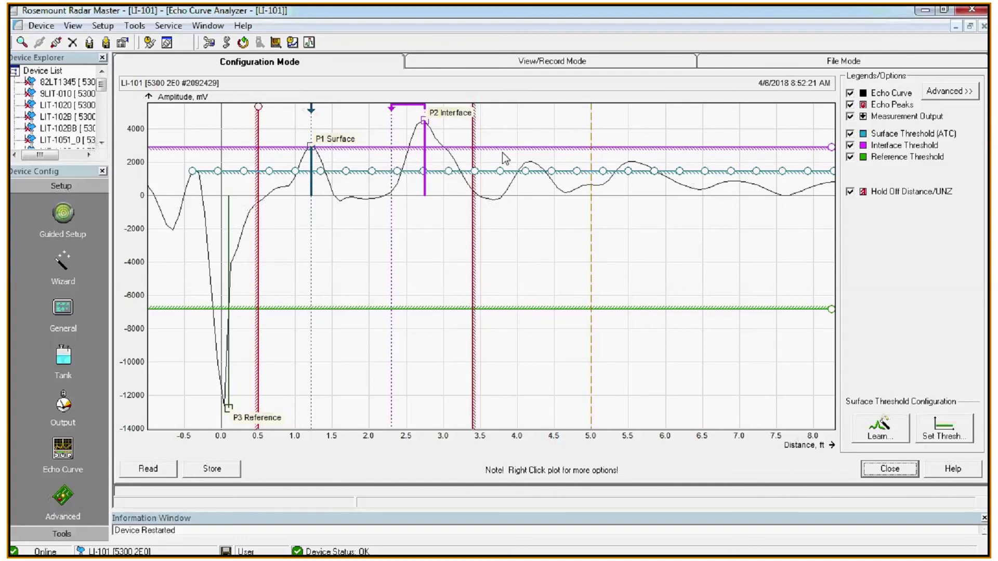
Drag the interface threshold down to about 2400 mV and store it, turning automatic thresholds off.
mouse_move(530, 157)
mouse_move(429, 128)
left_click_drag(832, 148, 832, 156)
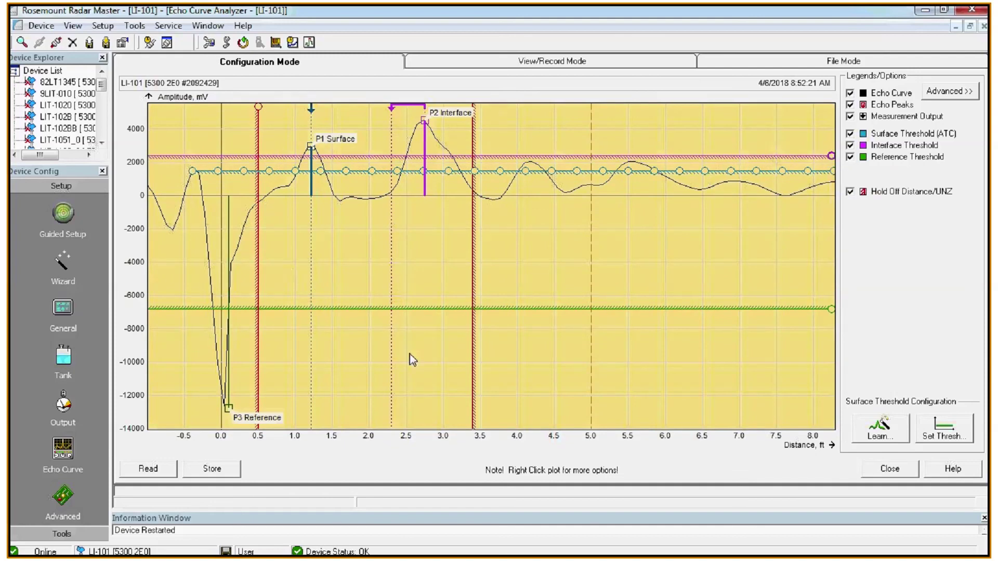
mouse_move(536, 201)
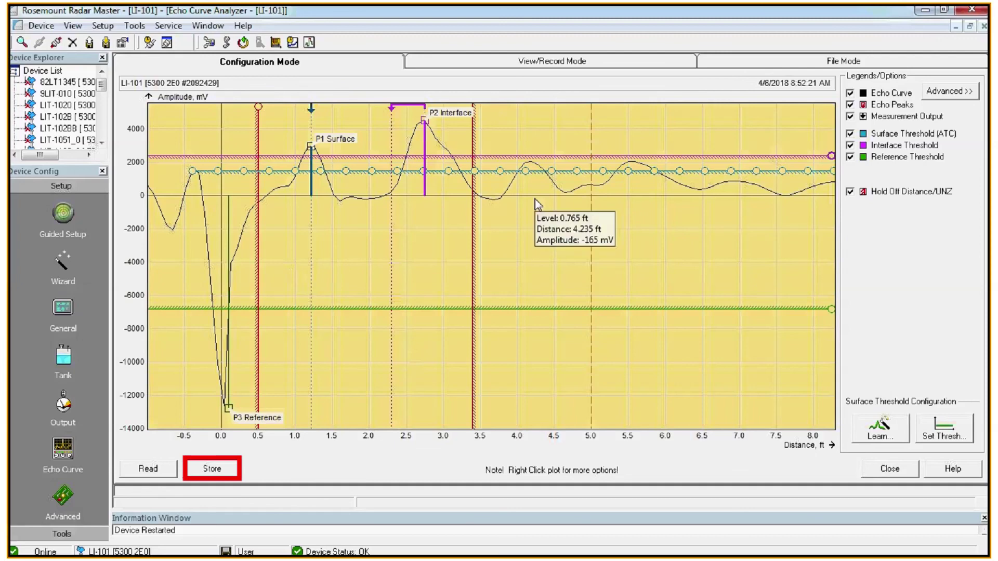
left_click(235, 467)
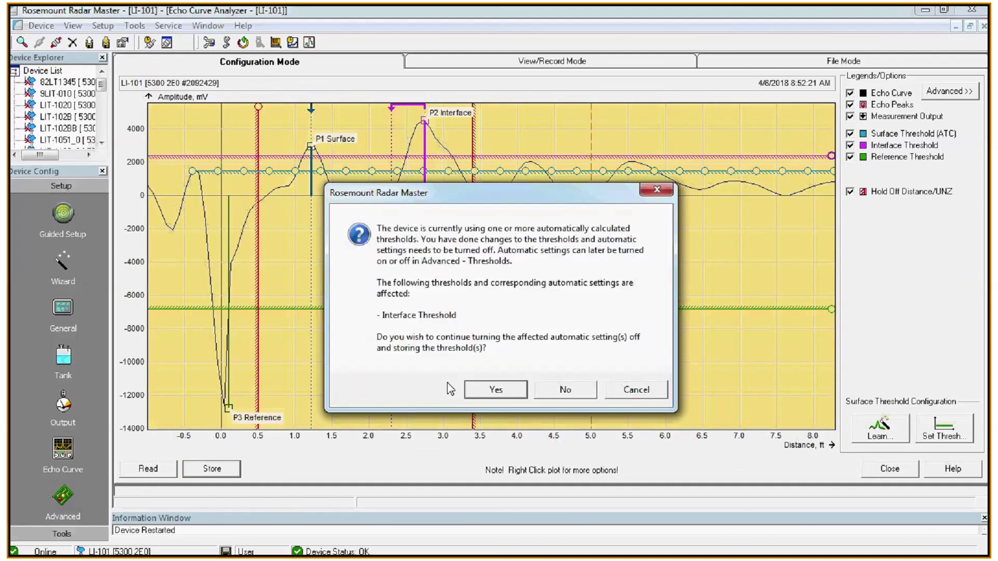
left_click(491, 393)
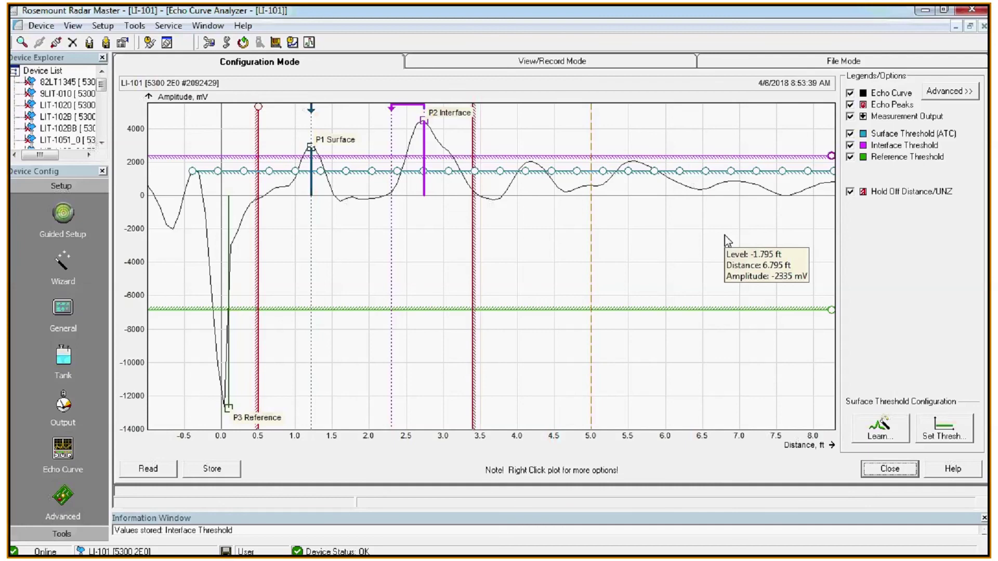
left_click(601, 65)
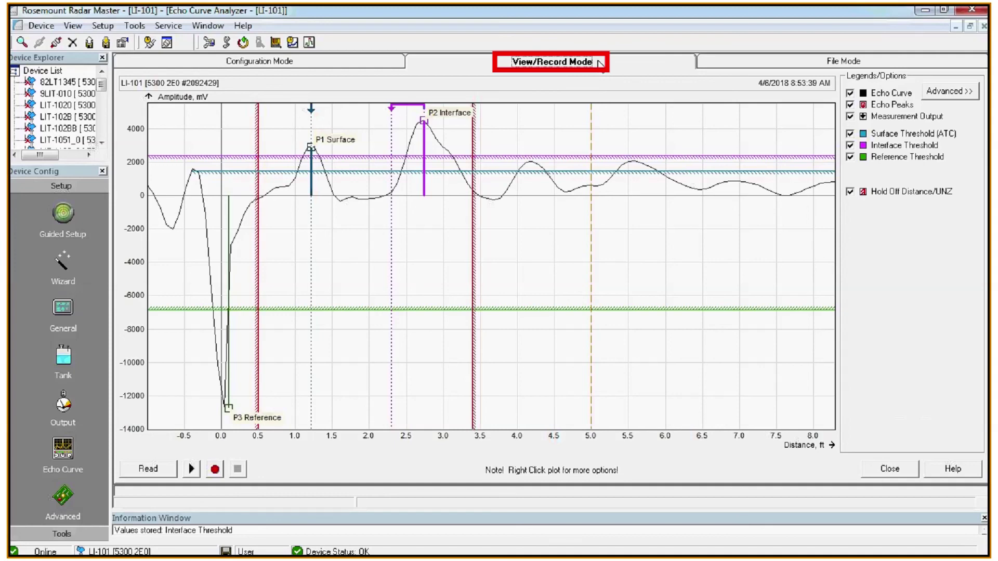
Save a single snapshot file of the echo curve with the new thresholds, then close the analyzer.
left_click(215, 470)
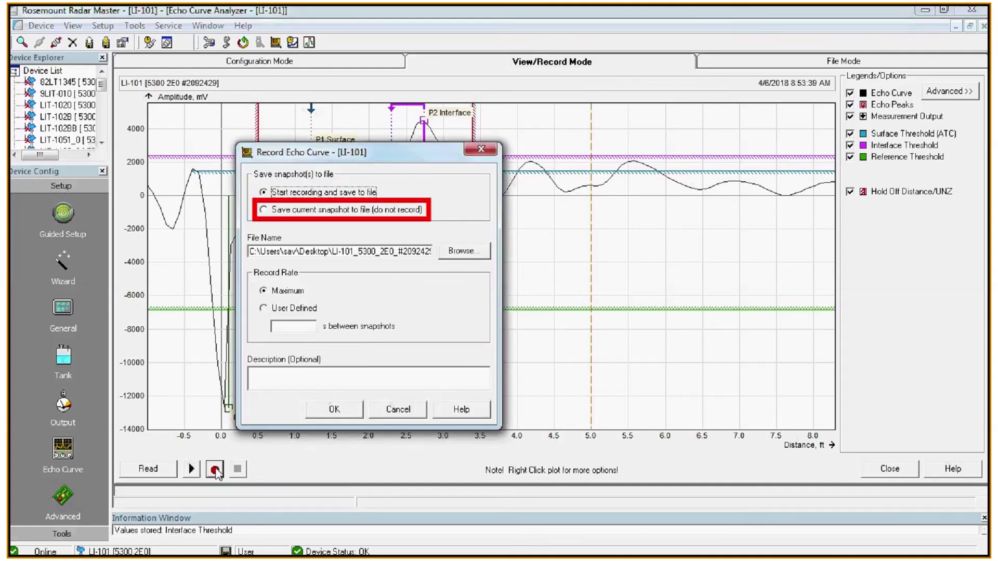
left_click(263, 210)
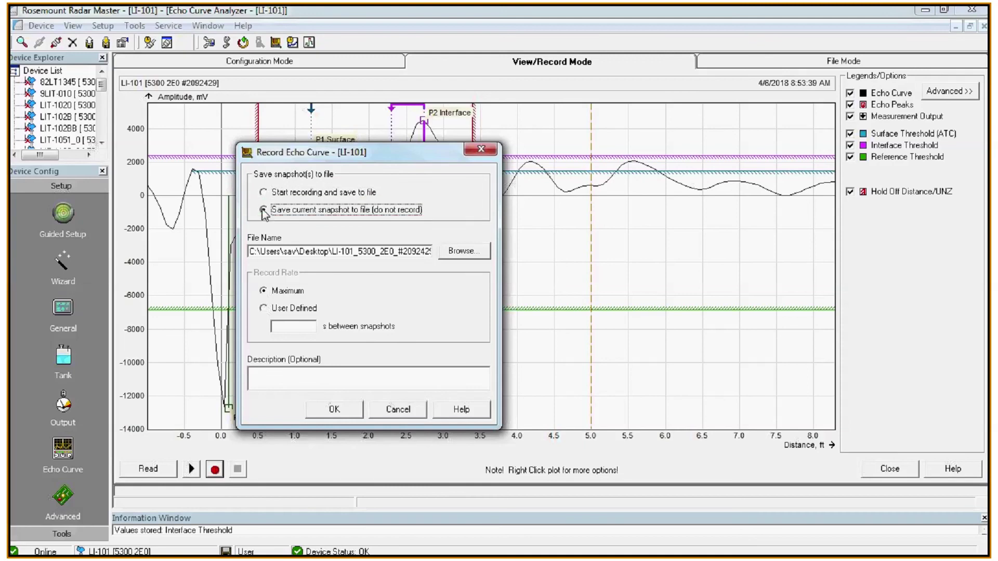
left_click(329, 414)
mouse_move(329, 419)
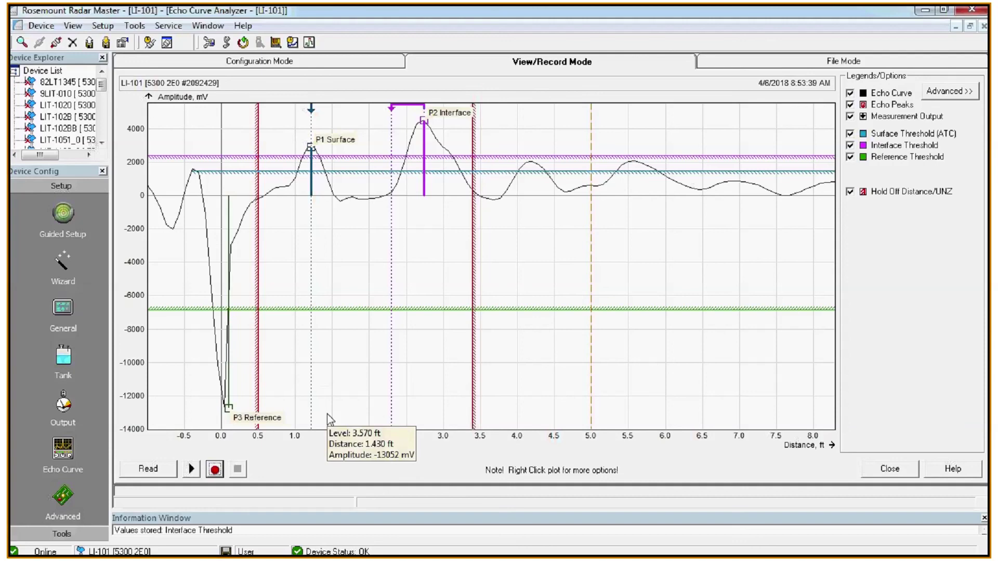
left_click(892, 469)
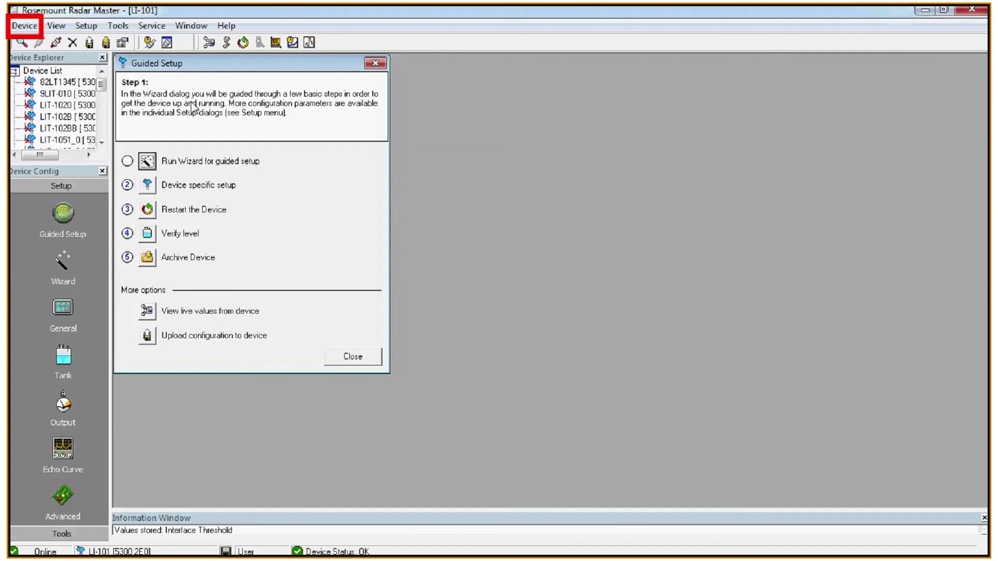
Back up LI-101's device configuration to the file 'litbackupasleft' in the Backup folder.
left_click(35, 29)
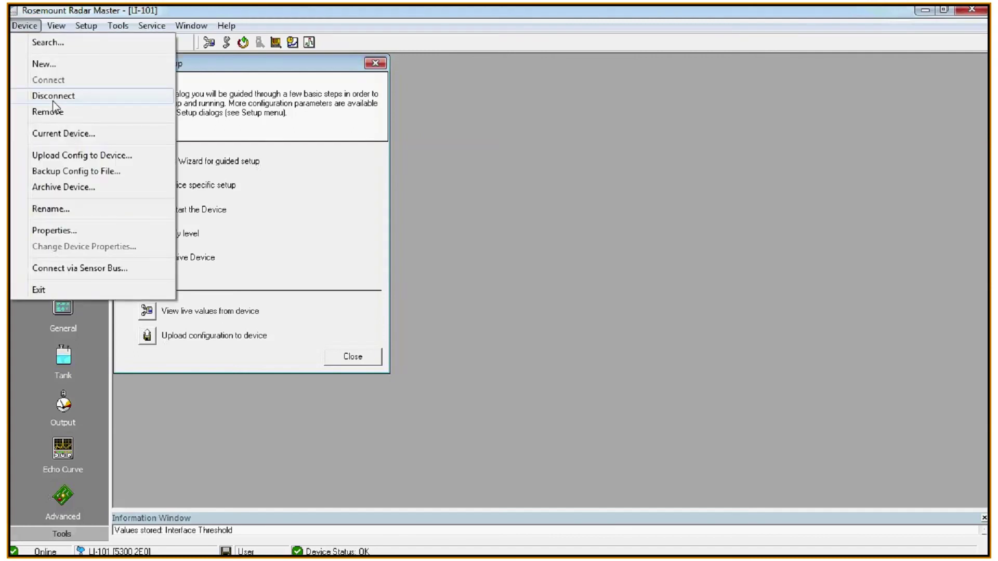
left_click(62, 172)
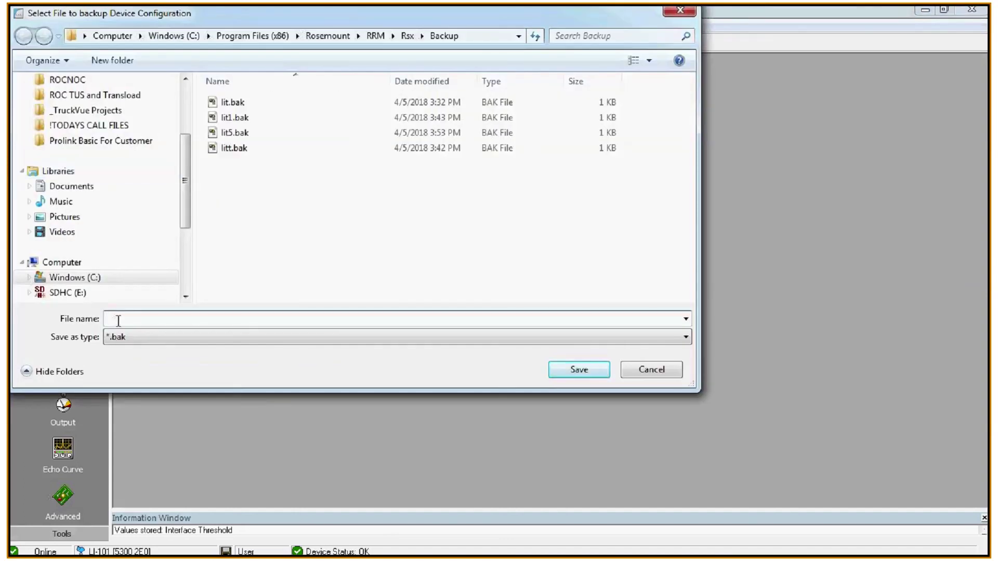
type("lit")
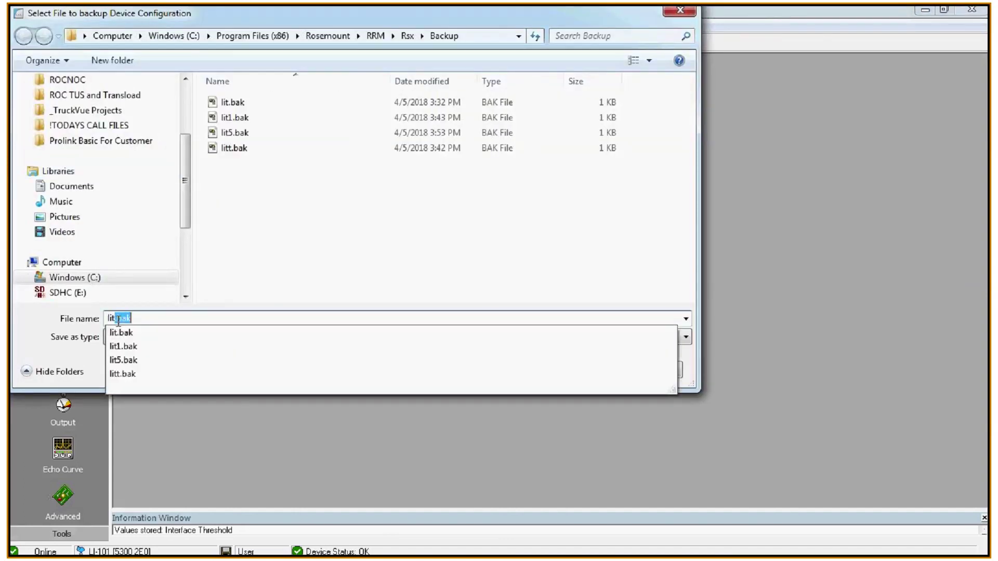
type("backup")
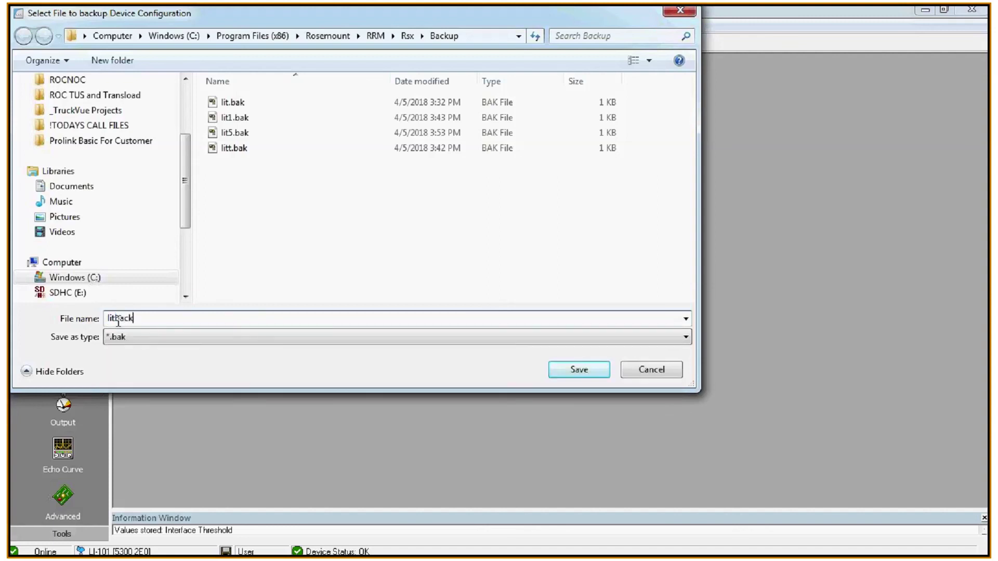
type("asleft")
left_click(572, 370)
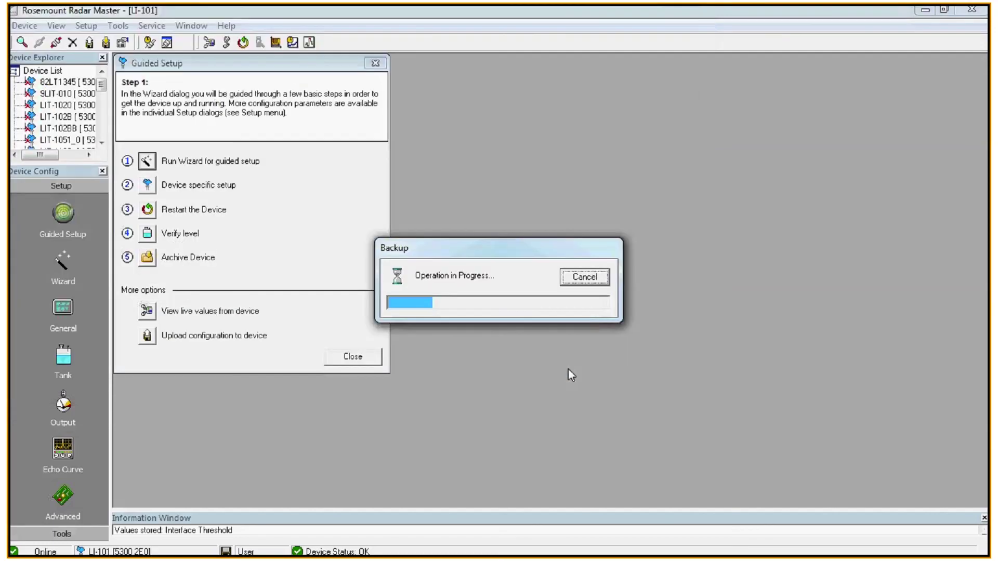